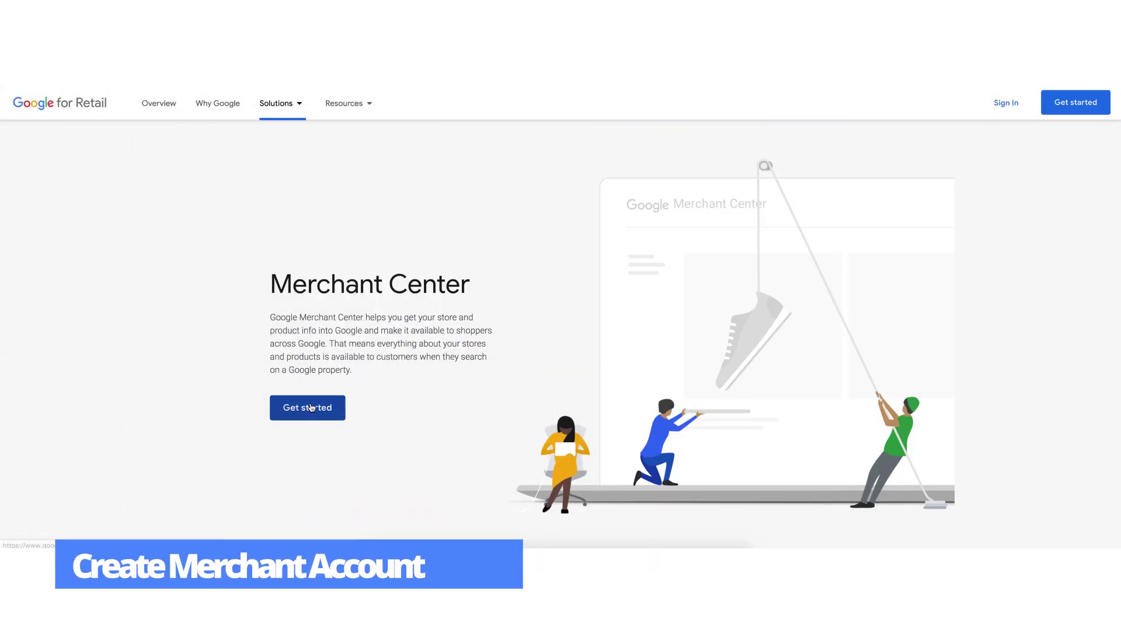
Start creating a Merchant Center account from the Google for Retail page
{"action": "left_click", "coordinate": [308, 407]}
Register Sincere-badger as a United States business with website checkout, accepting the Terms of Service
{"action": "scroll", "coordinate": [373, 368], "scroll_direction": "down", "scroll_amount": 3}
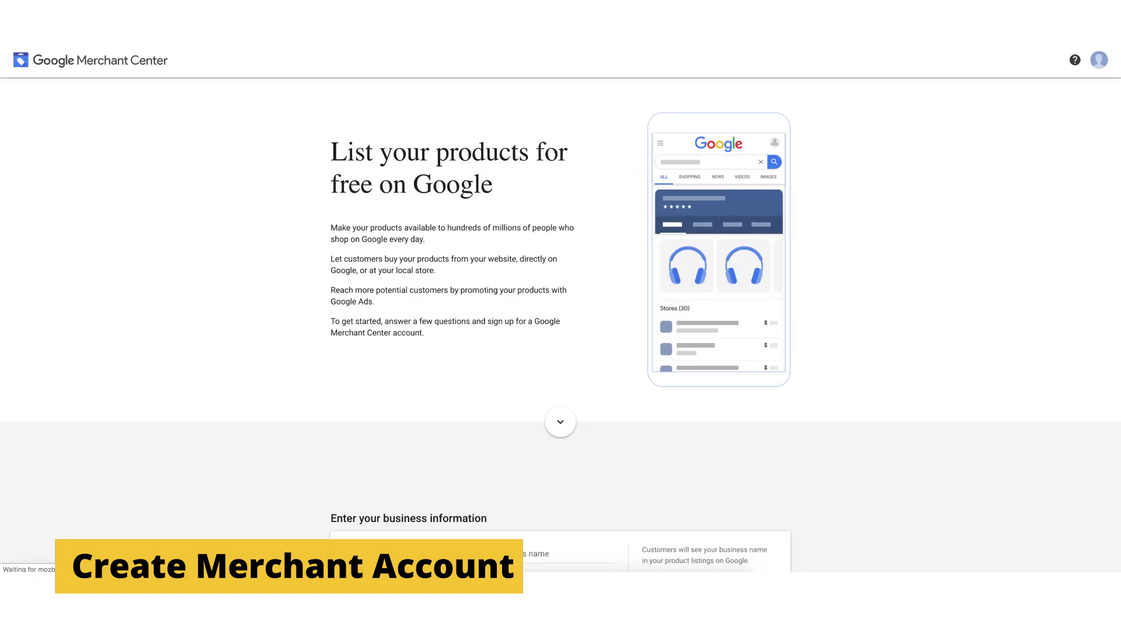
{"action": "scroll", "coordinate": [411, 345], "scroll_direction": "down", "scroll_amount": 4}
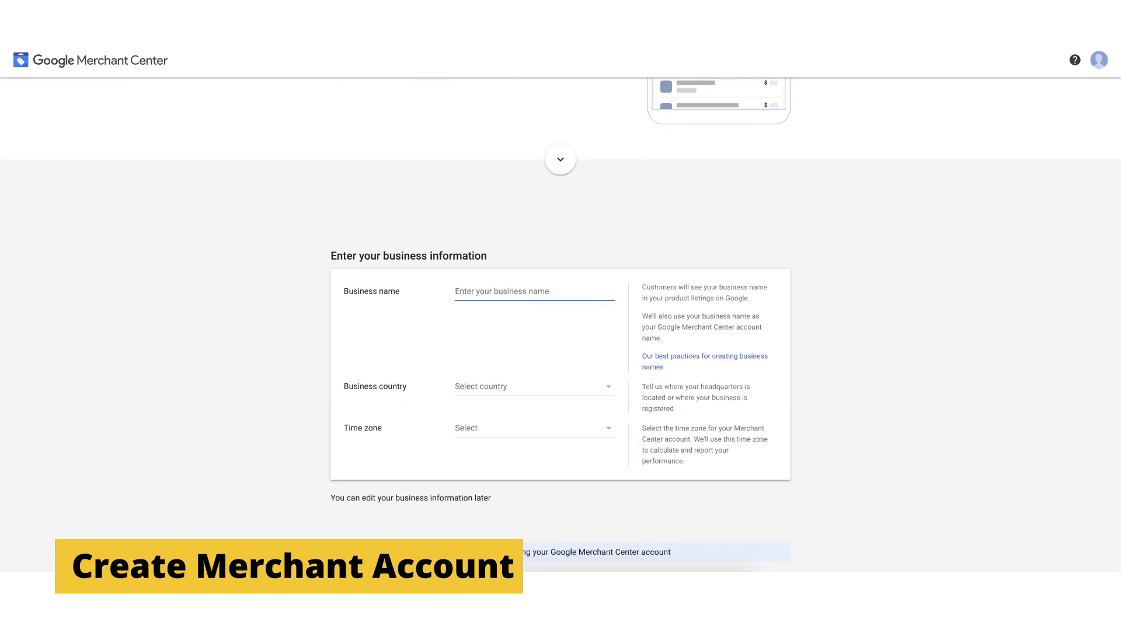
{"action": "type", "text": "incere-badger"}
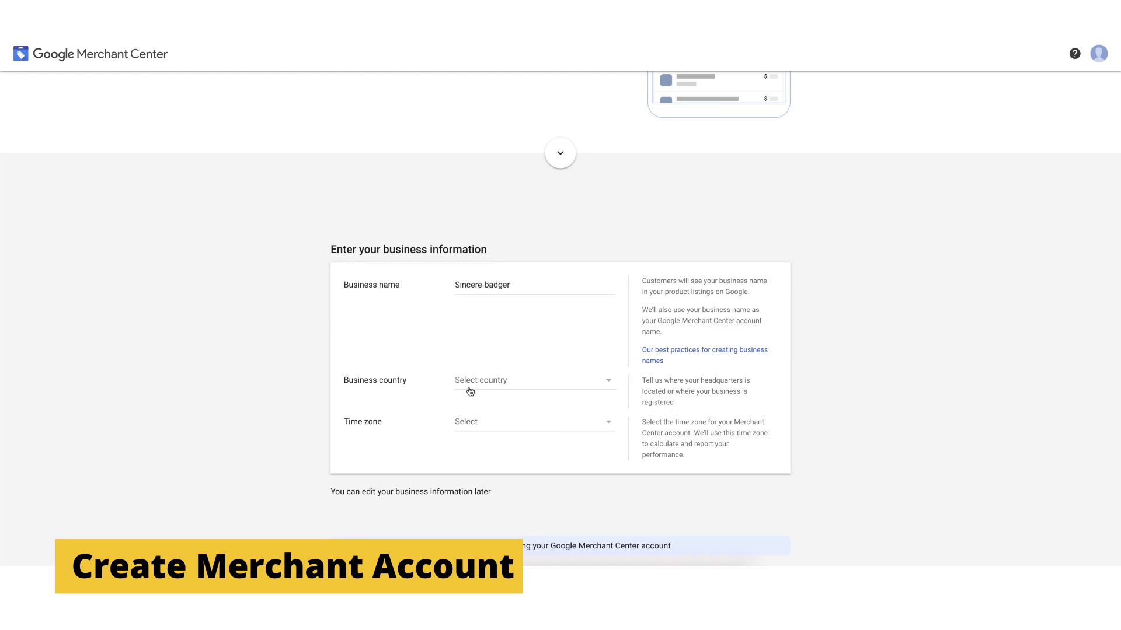
{"action": "left_click", "coordinate": [470, 392]}
{"action": "type", "text": "unit"}
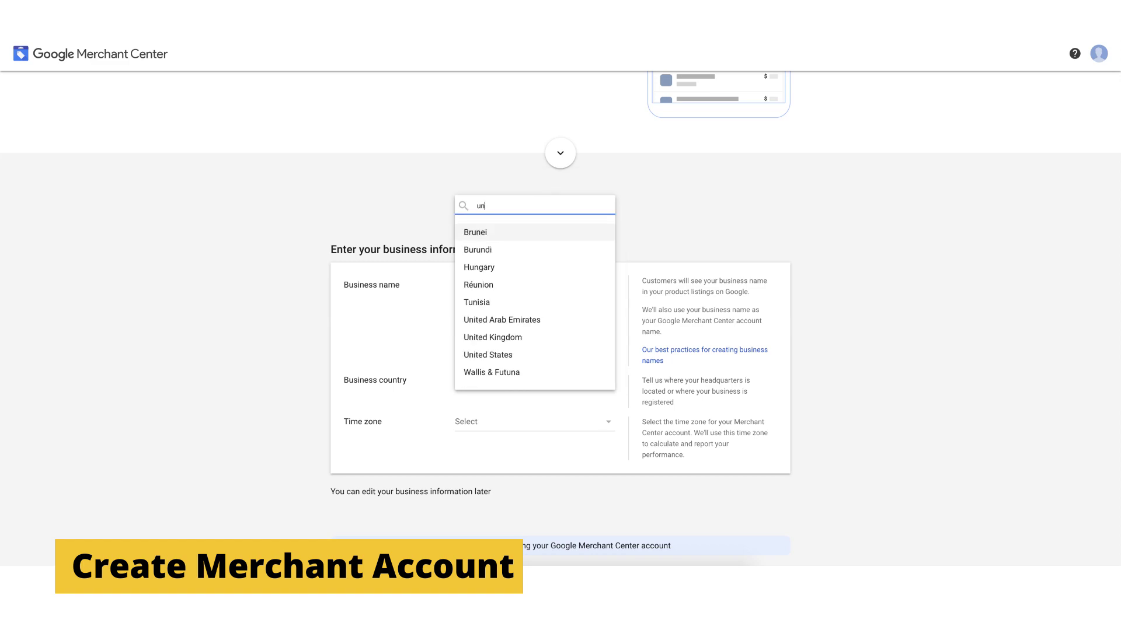
{"action": "left_click", "coordinate": [502, 451]}
{"action": "scroll", "coordinate": [484, 426], "scroll_direction": "down", "scroll_amount": 5}
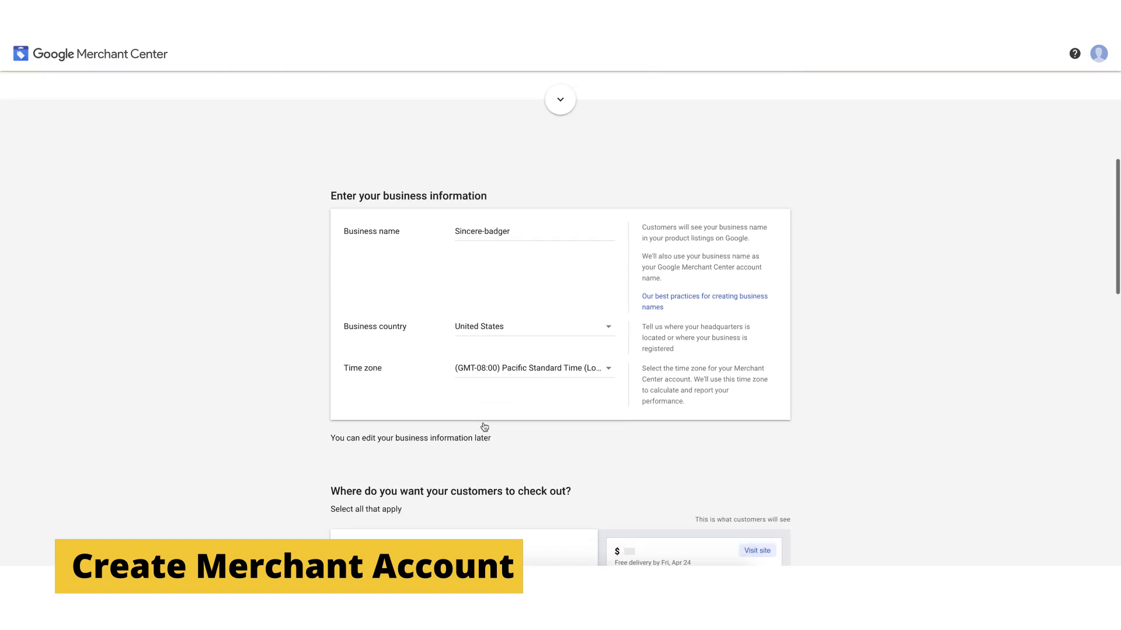
{"action": "left_click", "coordinate": [350, 300]}
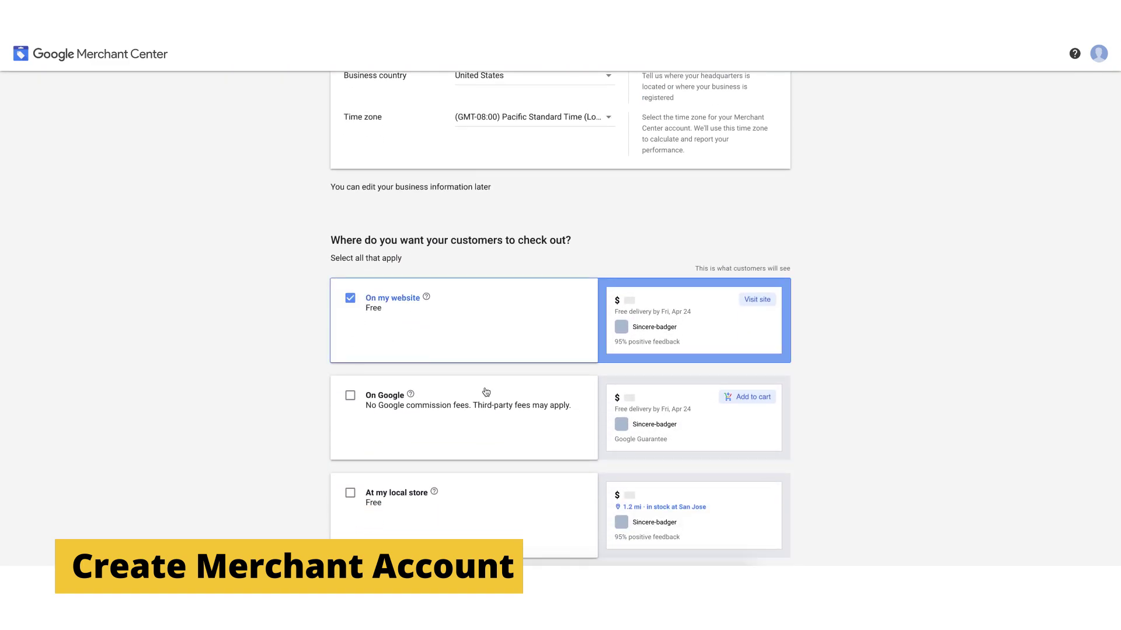
{"action": "scroll", "coordinate": [485, 391], "scroll_direction": "down", "scroll_amount": 10}
{"action": "scroll", "coordinate": [485, 391], "scroll_direction": "down", "scroll_amount": 2}
{"action": "left_click", "coordinate": [351, 268]}
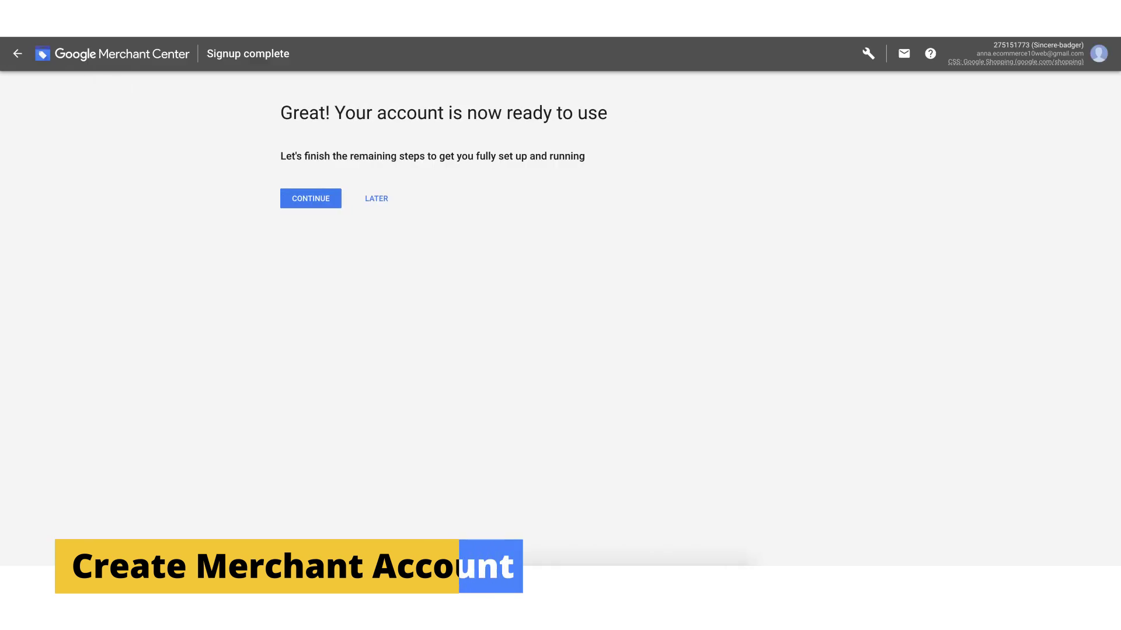
{"action": "left_click", "coordinate": [320, 199]}
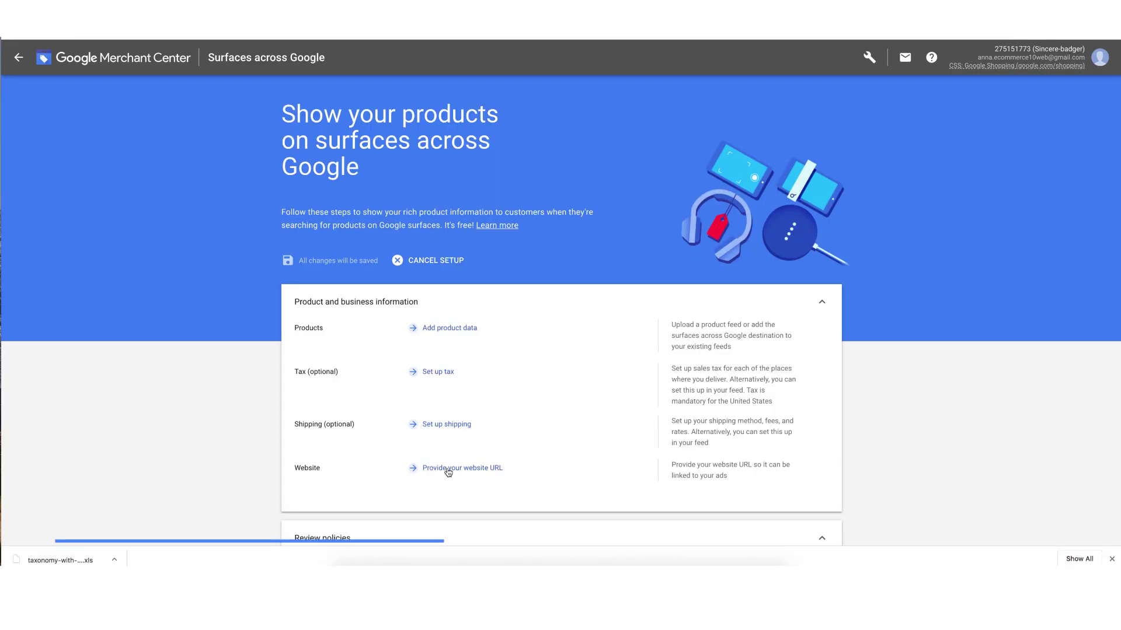
{"action": "left_click", "coordinate": [455, 468]}
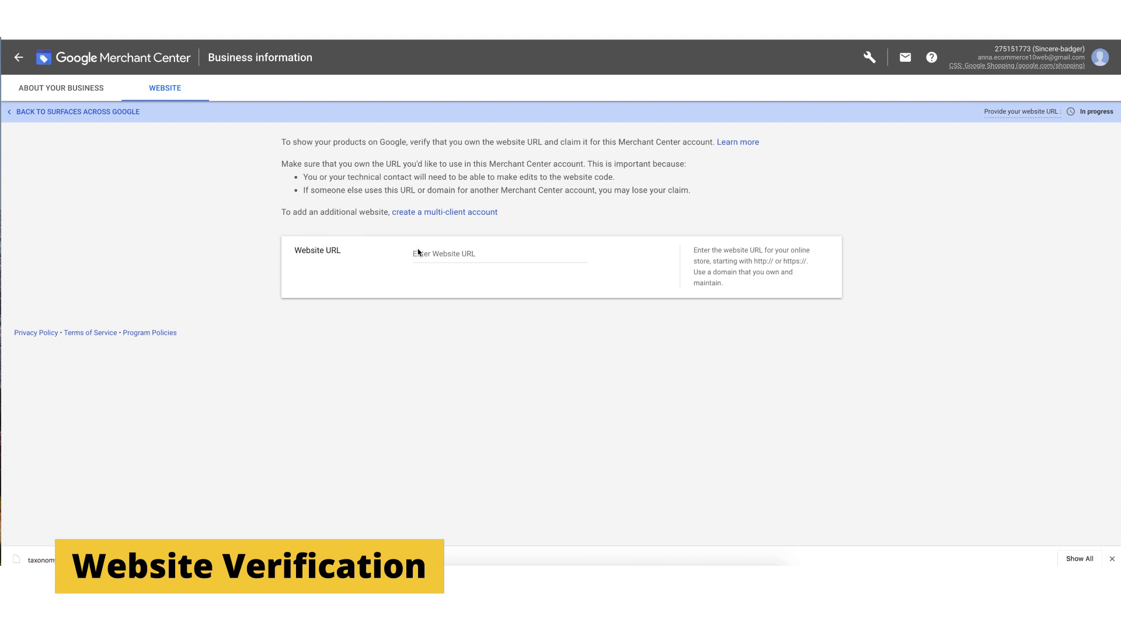
{"action": "left_click", "coordinate": [418, 252]}
{"action": "type", "text": "https://sincere-badger.10web.cloud/"}
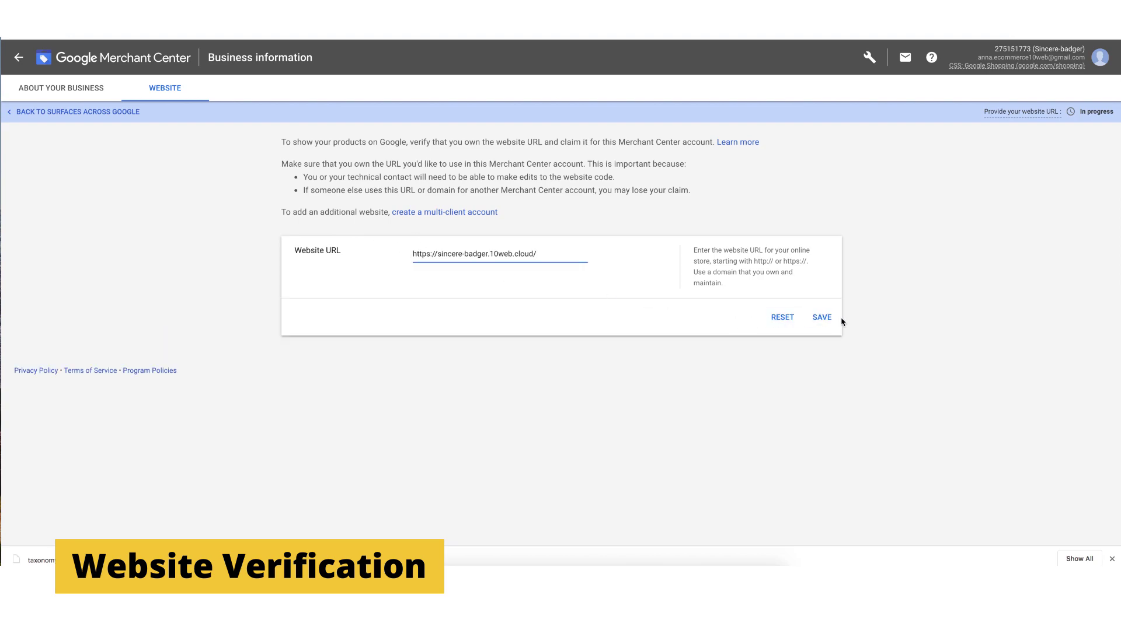
{"action": "left_click", "coordinate": [823, 319]}
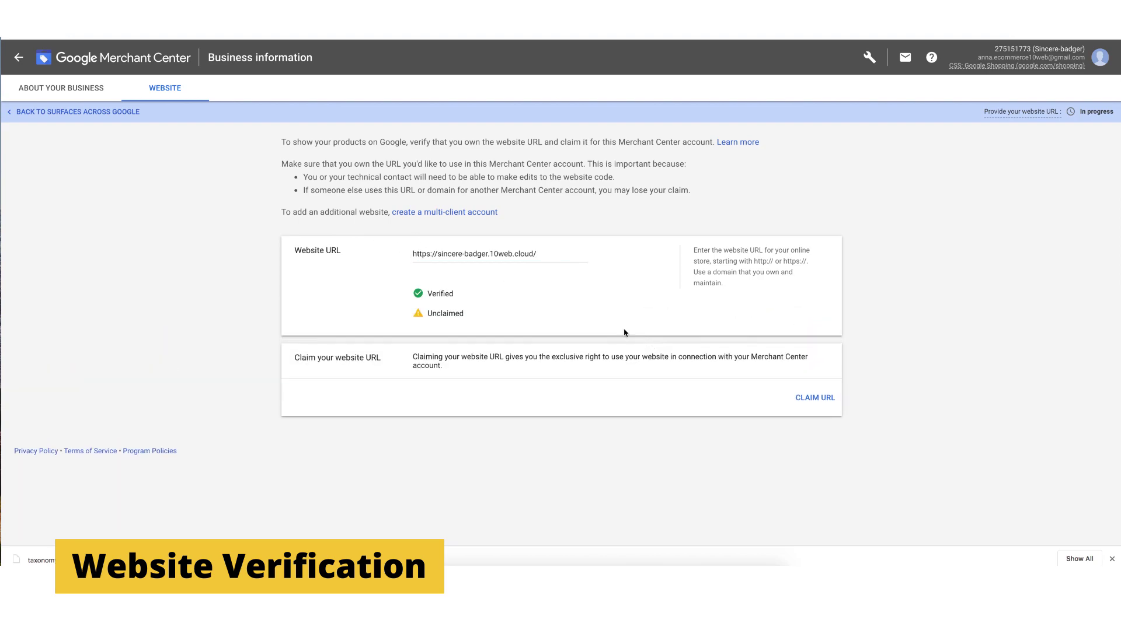
{"action": "left_click", "coordinate": [474, 294]}
{"action": "double_click", "coordinate": [475, 309]}
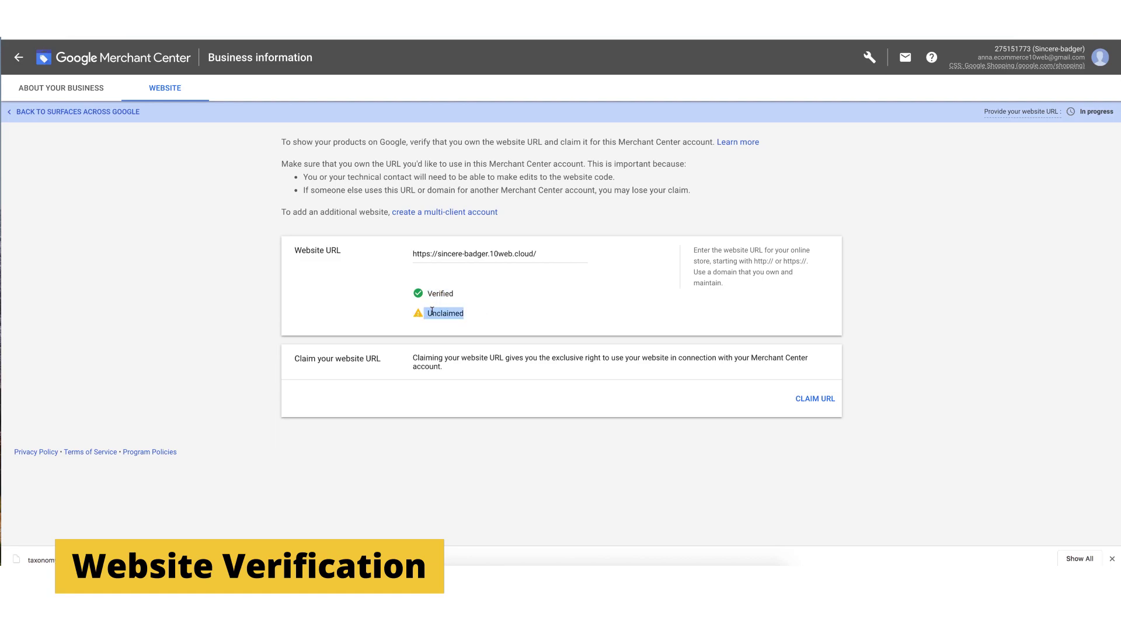
{"action": "left_click", "coordinate": [801, 400]}
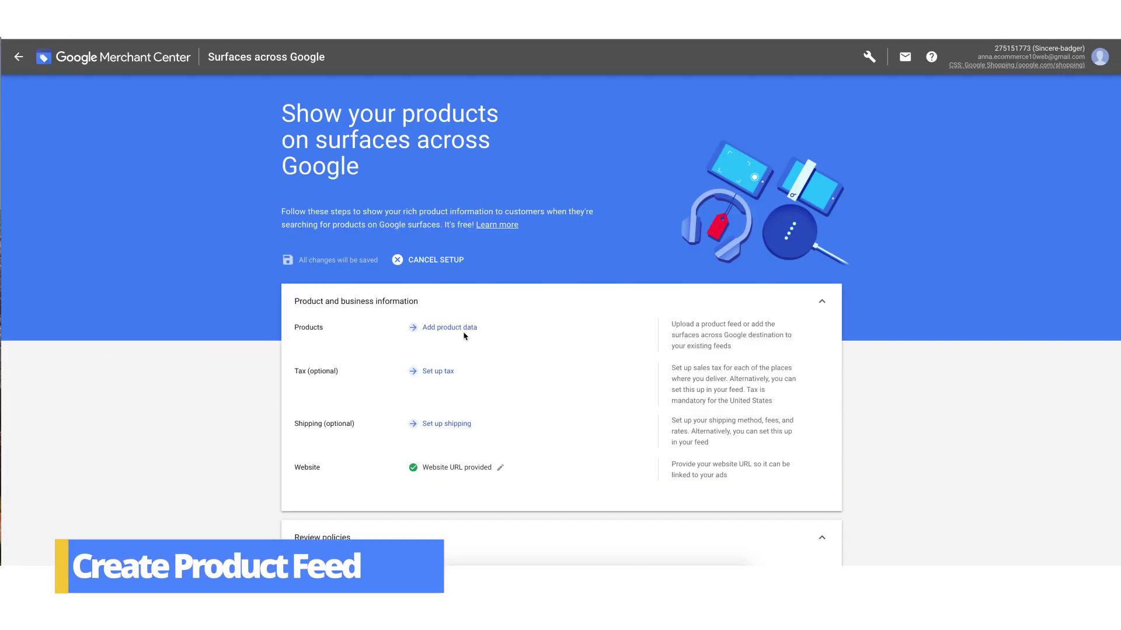
Start a new product feed for multiple products with English as the feed language
{"action": "left_click", "coordinate": [464, 333]}
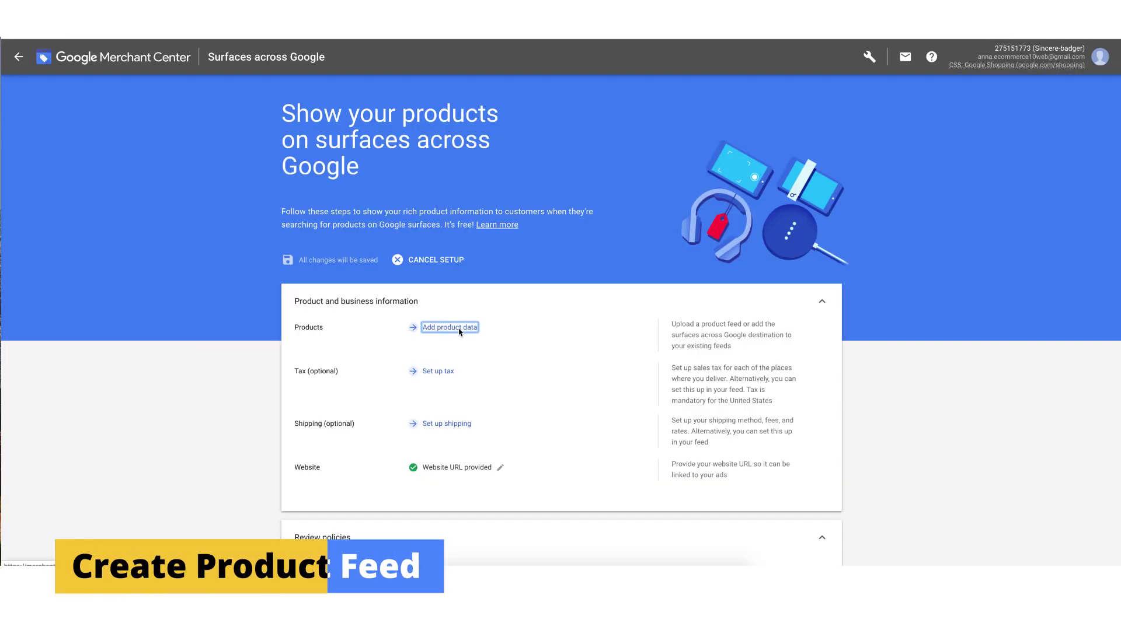
{"action": "left_click_drag", "start_coordinate": [501, 391], "coordinate": [580, 432]}
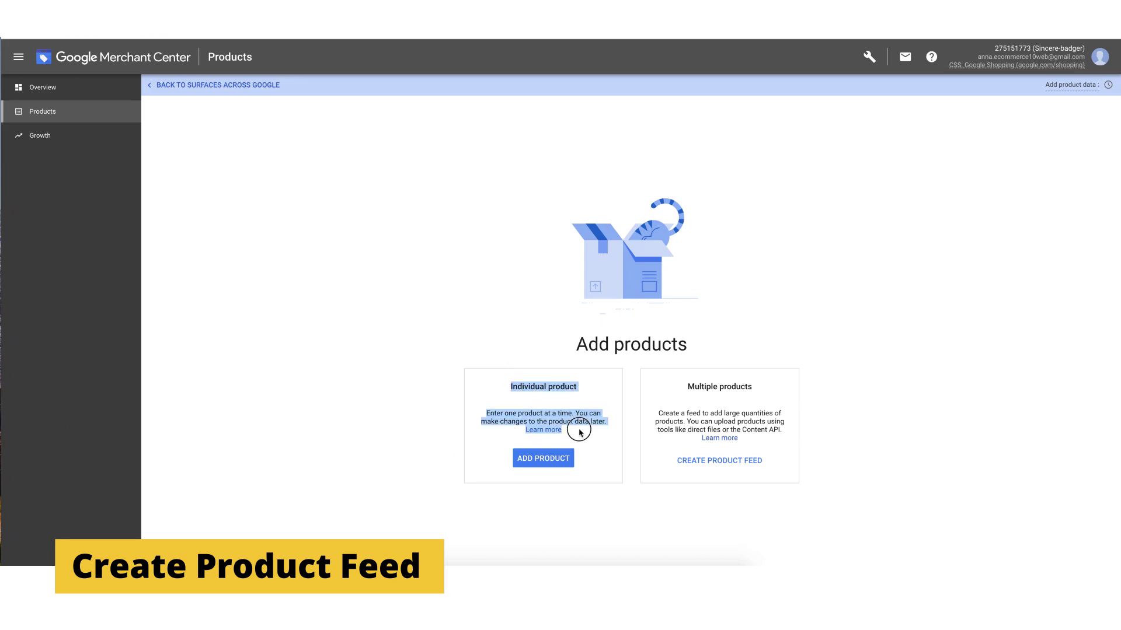
{"action": "left_click_drag", "start_coordinate": [686, 398], "coordinate": [753, 439]}
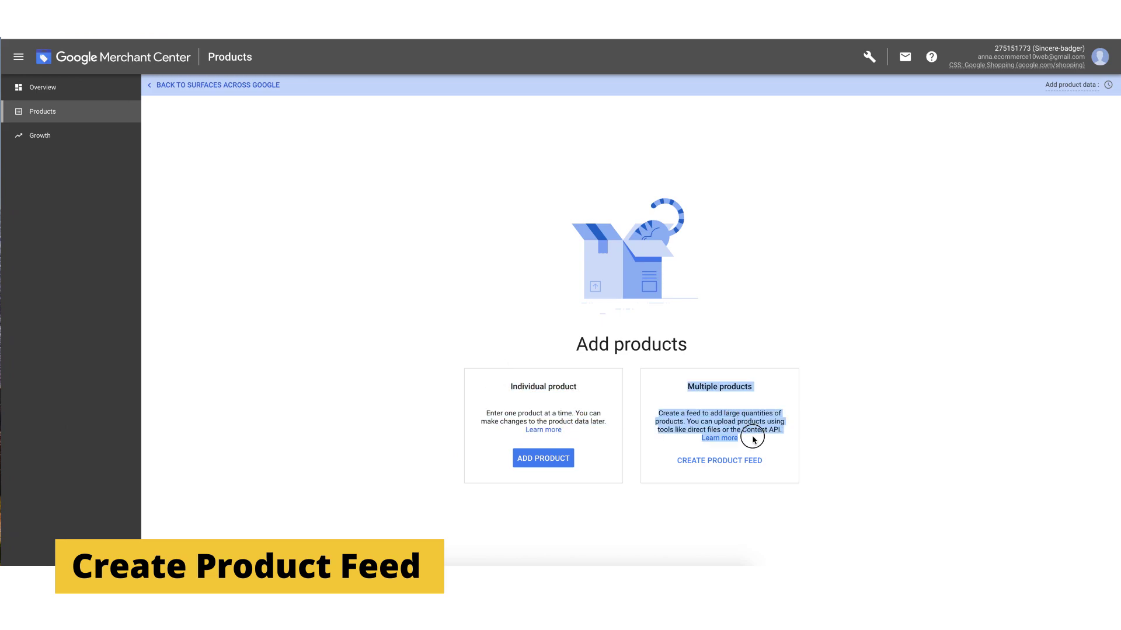
{"action": "left_click", "coordinate": [737, 463]}
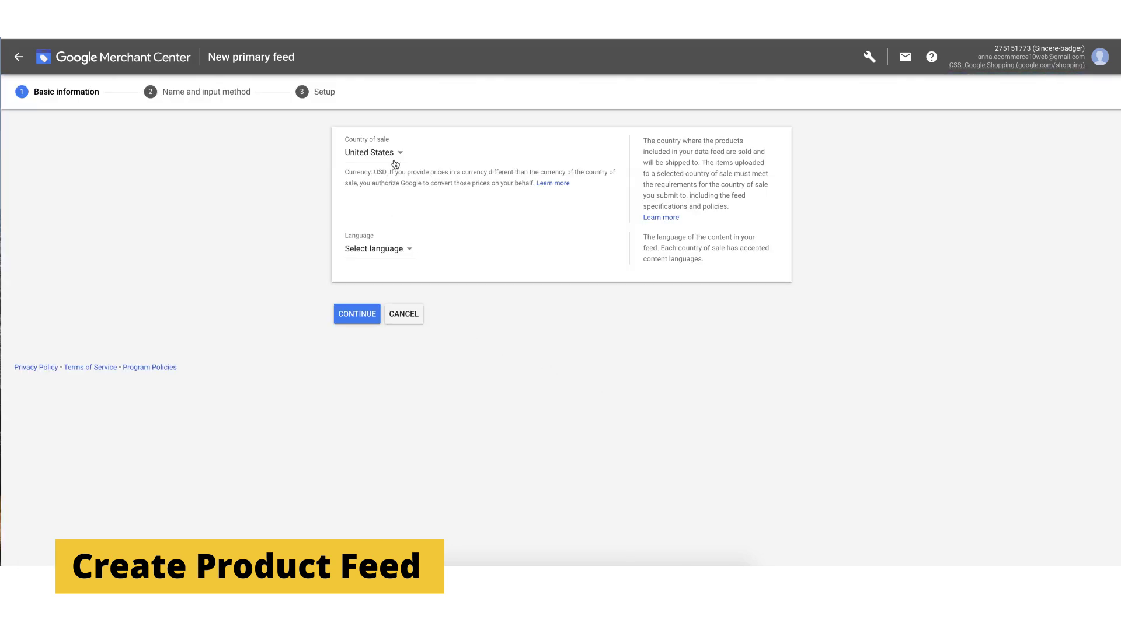
{"action": "left_click", "coordinate": [405, 254]}
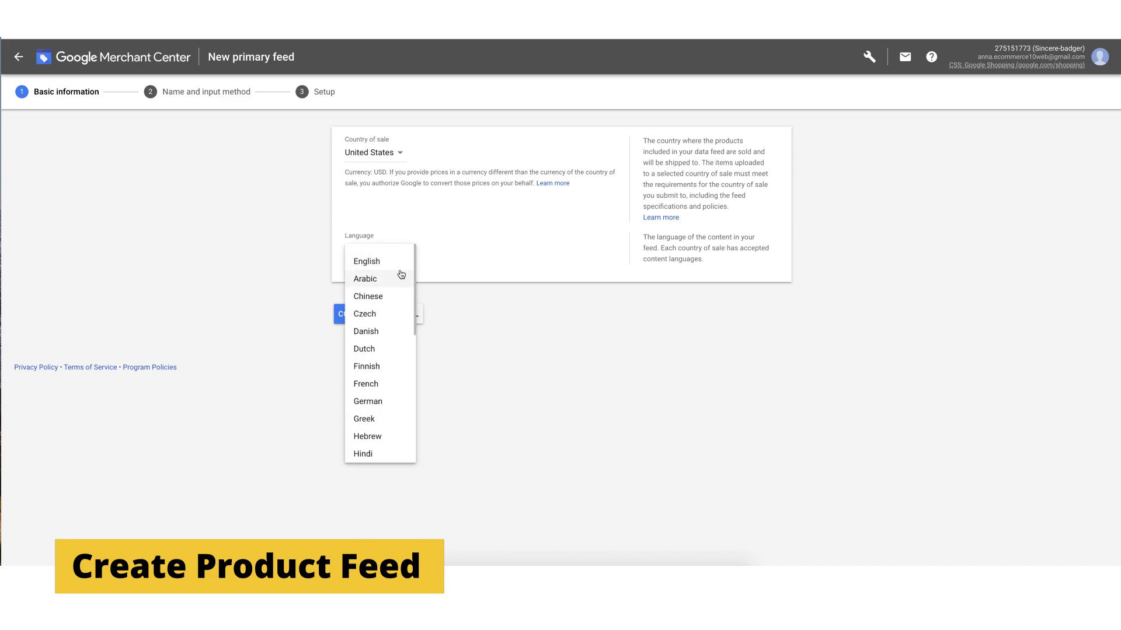
{"action": "left_click", "coordinate": [383, 257]}
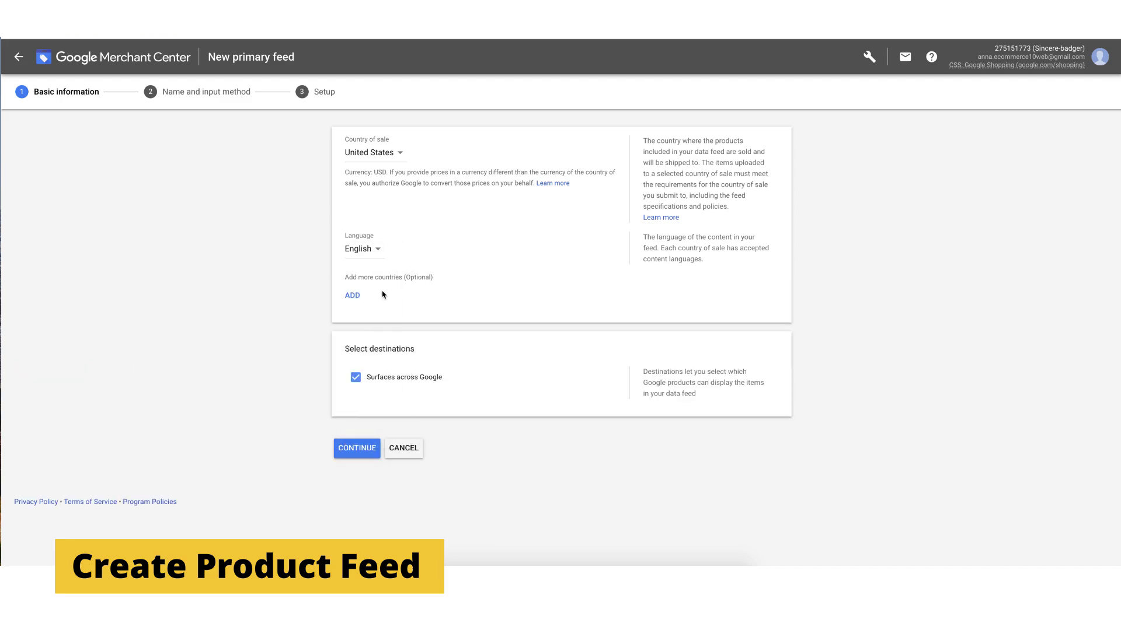
{"action": "left_click", "coordinate": [367, 456]}
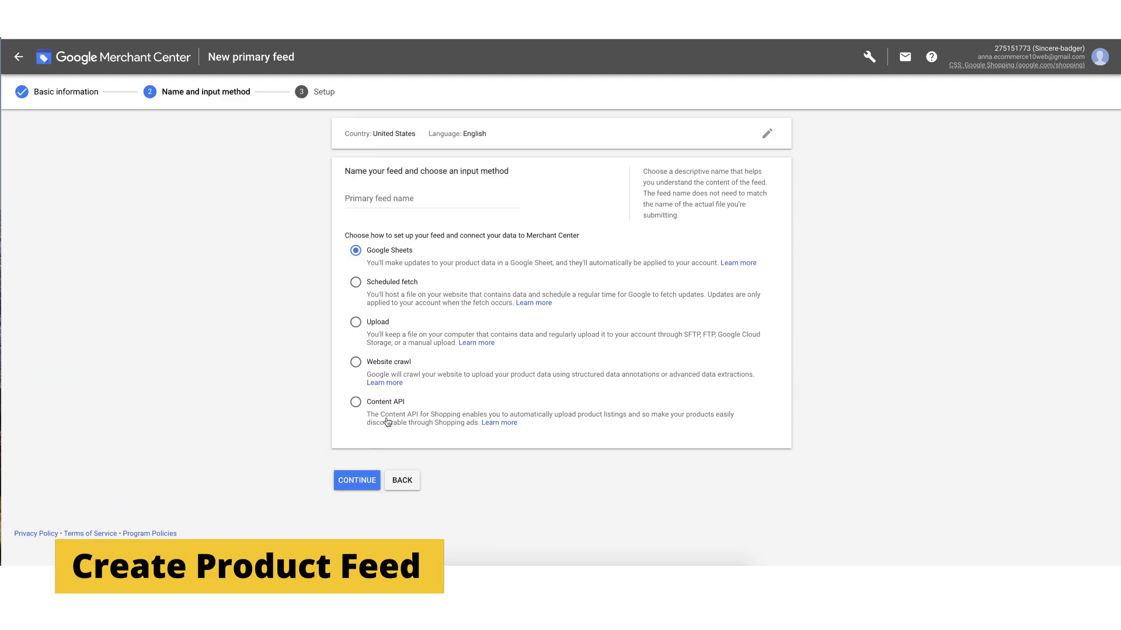
Name the primary feed Sincere-badger-main and create it using Google Sheets input
{"action": "left_click", "coordinate": [391, 196]}
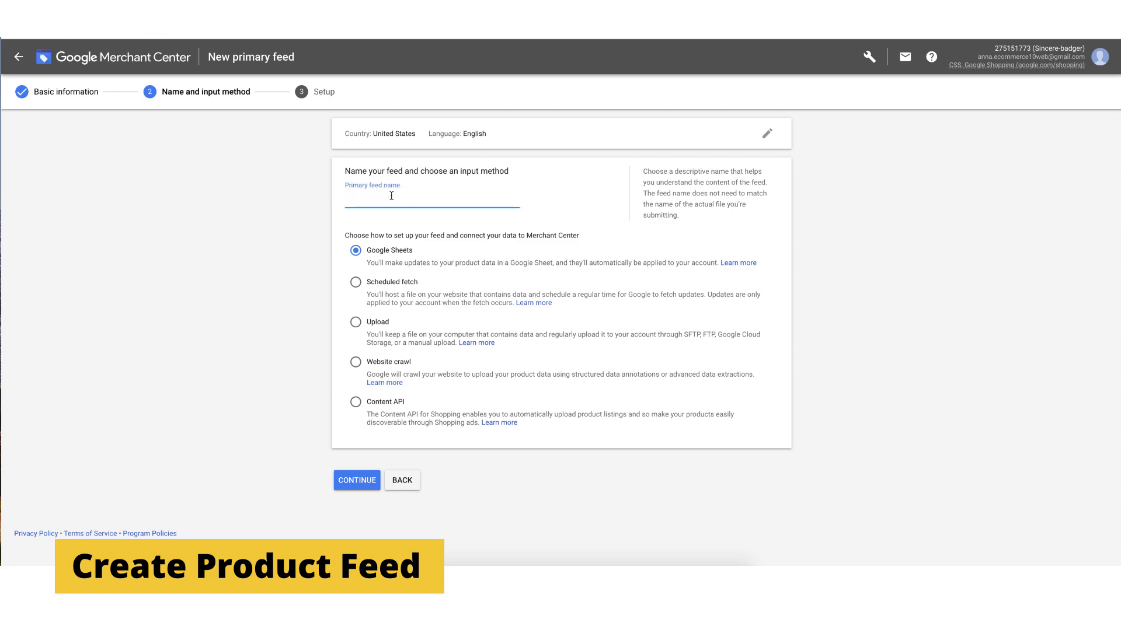
{"action": "type", "text": "Sincere-badger-main"}
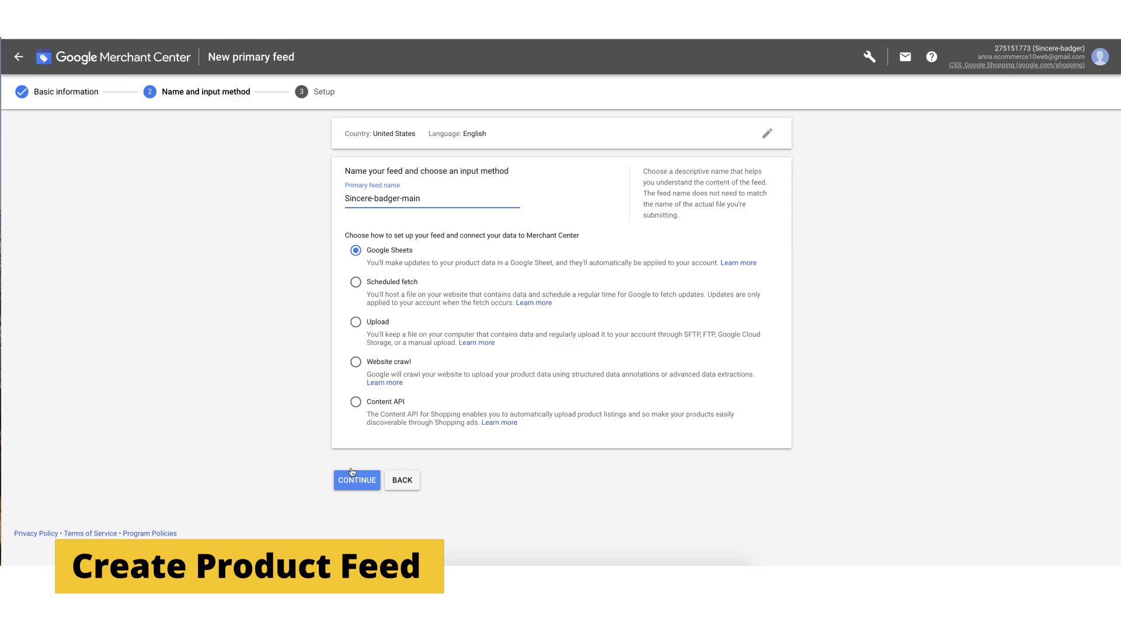
{"action": "left_click_drag", "start_coordinate": [412, 249], "coordinate": [361, 247]}
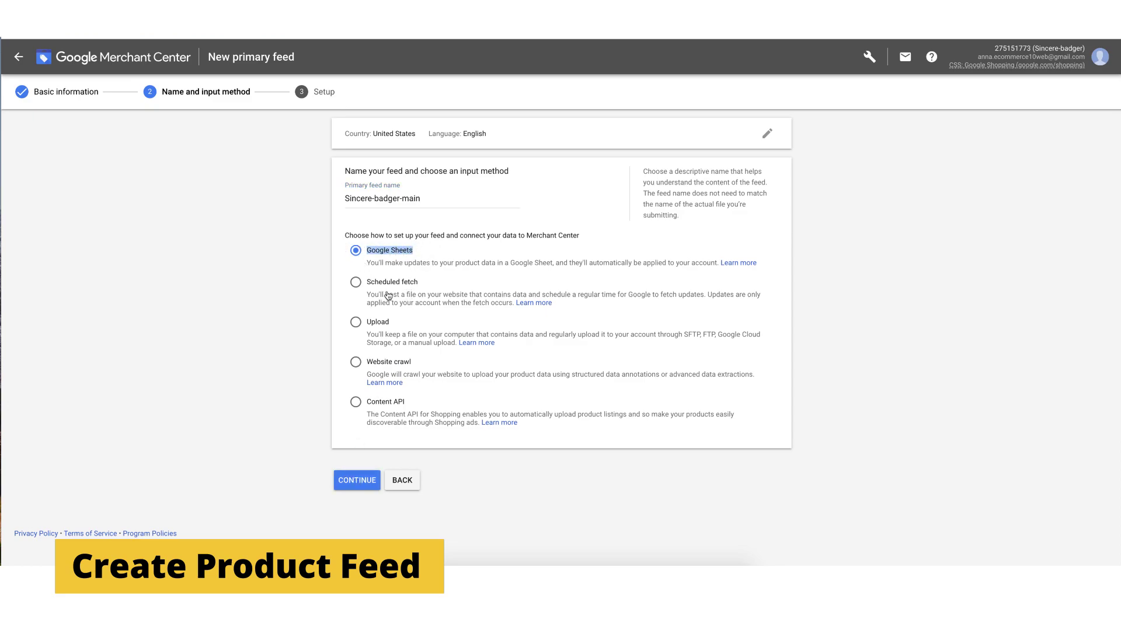
{"action": "left_click", "coordinate": [362, 478]}
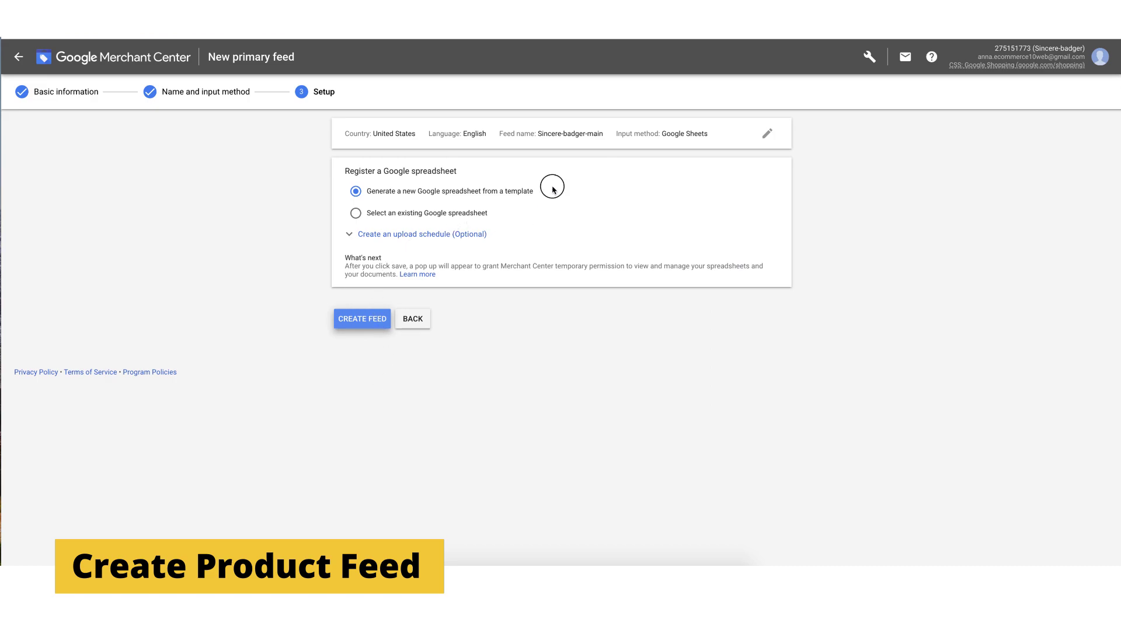
{"action": "left_click_drag", "start_coordinate": [552, 189], "coordinate": [394, 188]}
{"action": "left_click_drag", "start_coordinate": [489, 214], "coordinate": [371, 216]}
{"action": "left_click", "coordinate": [362, 312]}
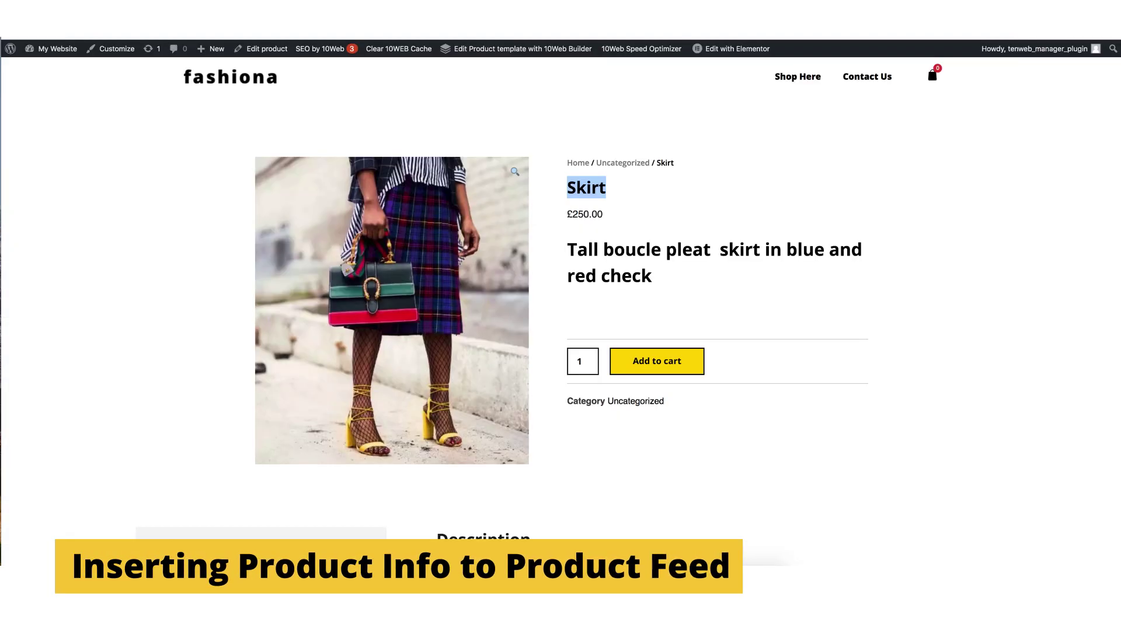
Select the Skirt's description text on its product page to copy it
{"action": "left_click_drag", "start_coordinate": [654, 275], "coordinate": [577, 252]}
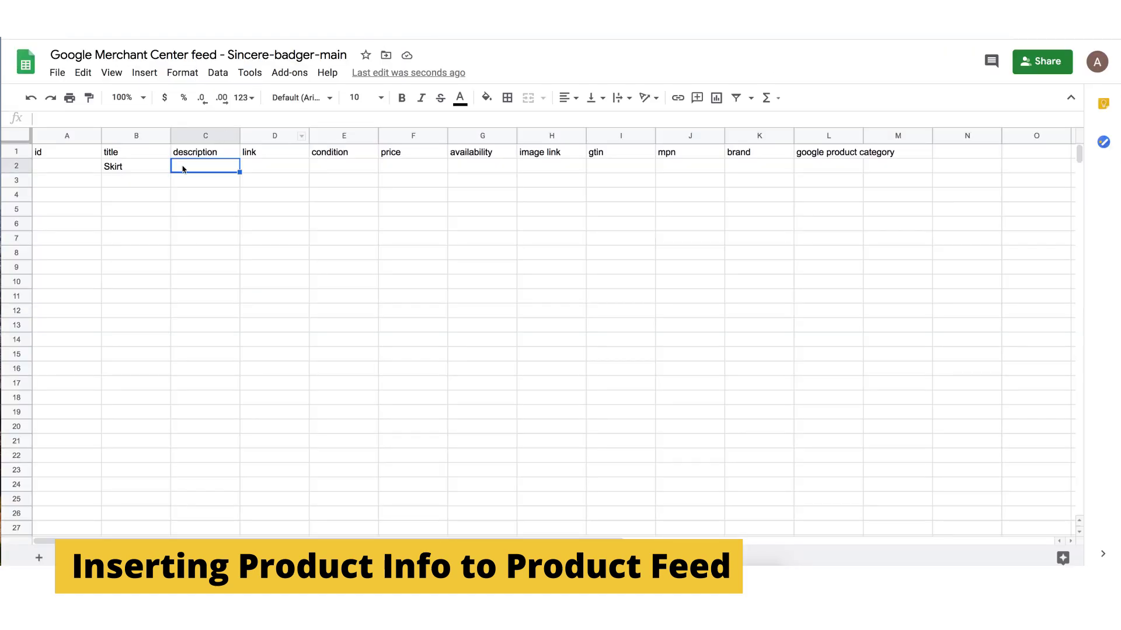
Paste the skirt's description into C2 and widen column C to fit it
{"action": "double_click", "coordinate": [186, 167]}
{"action": "type", "text": "Tall boucle pleat  skirt in blue and red check"}
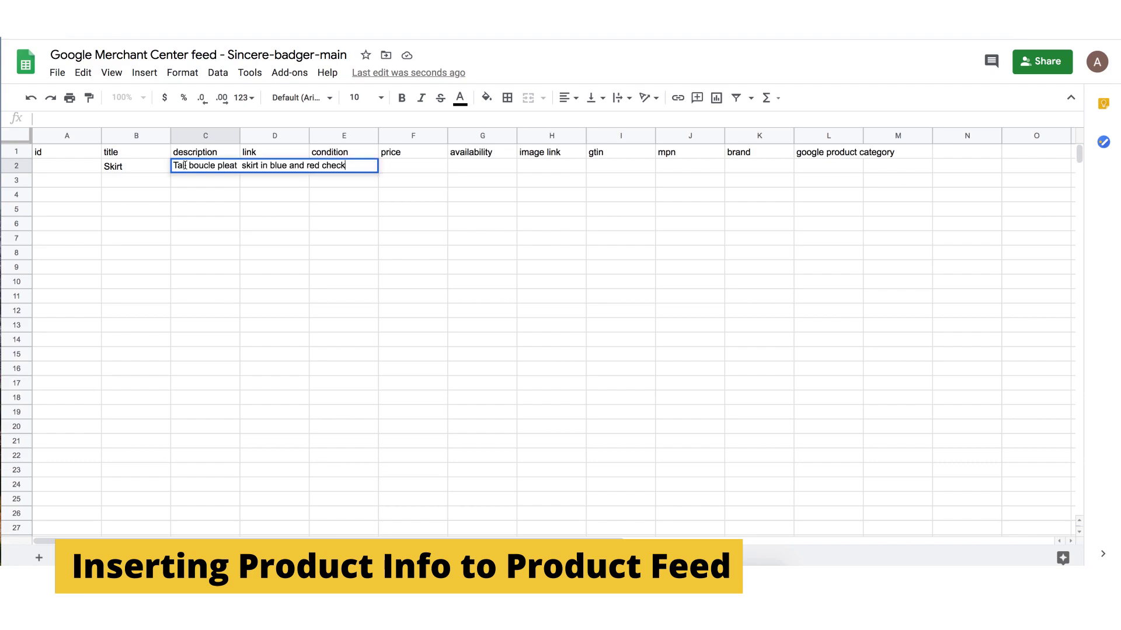
{"action": "key", "text": "Return"}
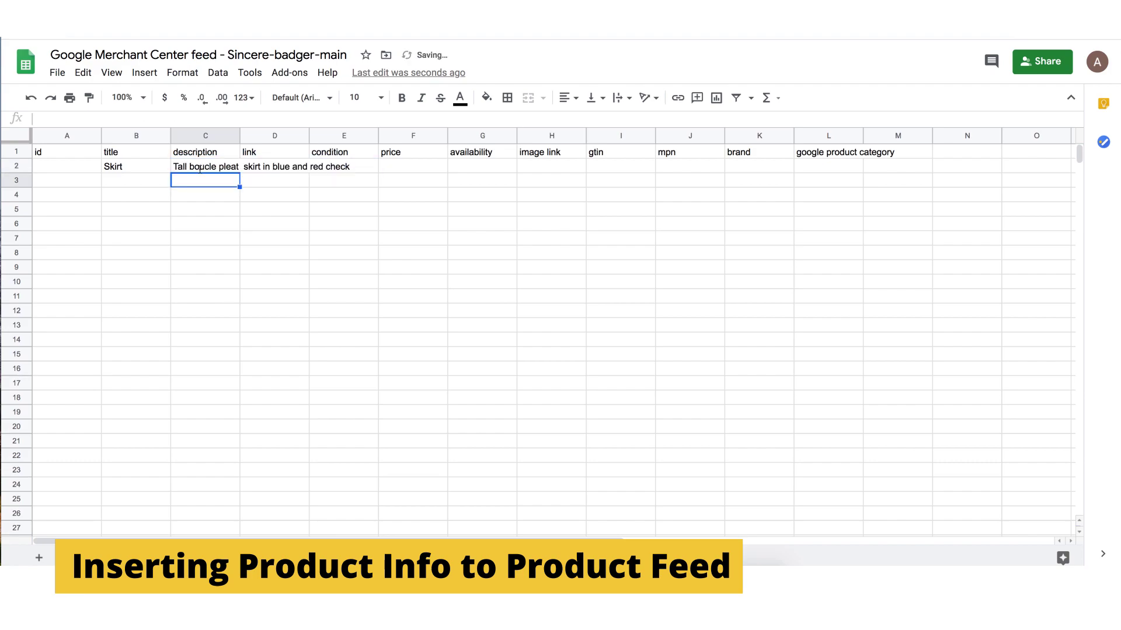
{"action": "left_click_drag", "start_coordinate": [240, 136], "coordinate": [295, 136]}
{"action": "left_click", "coordinate": [357, 170]}
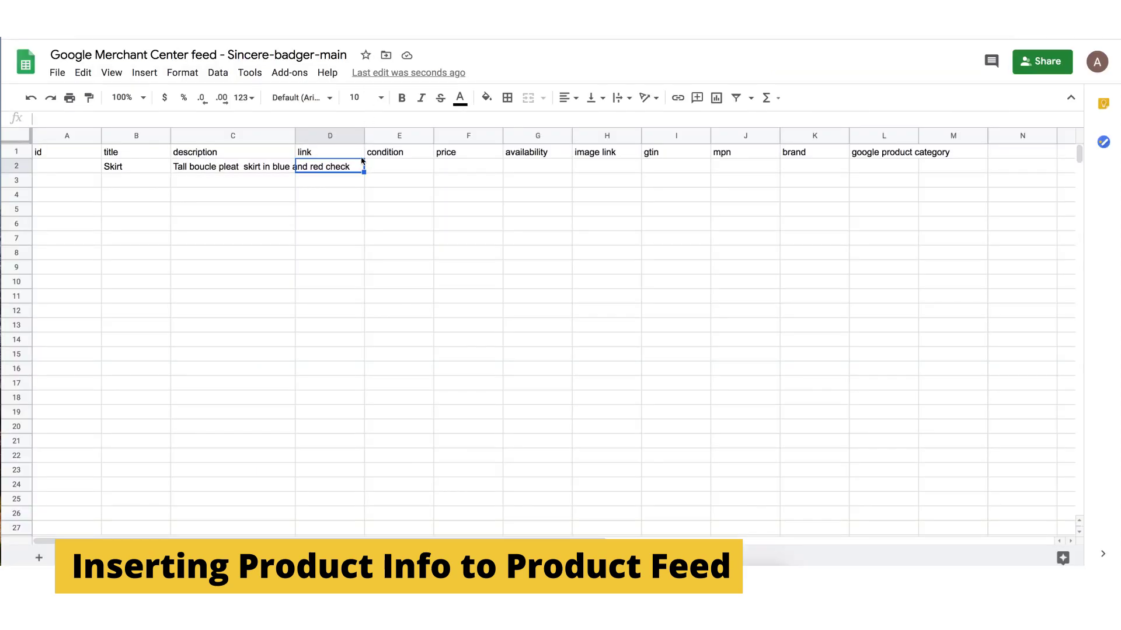
Enter the skirt's product page URL in D2 and NEW as the condition in E2
{"action": "double_click", "coordinate": [353, 166]}
{"action": "type", "text": "https://sincere-badger.10web.cloud/product/skirt/"}
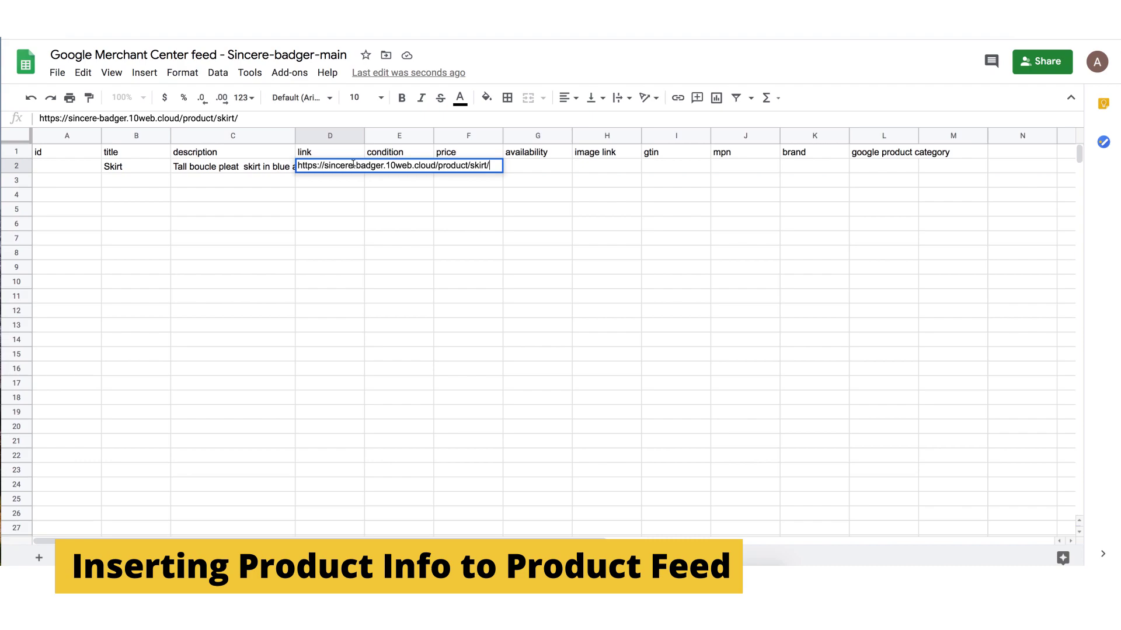
{"action": "key", "text": "Return"}
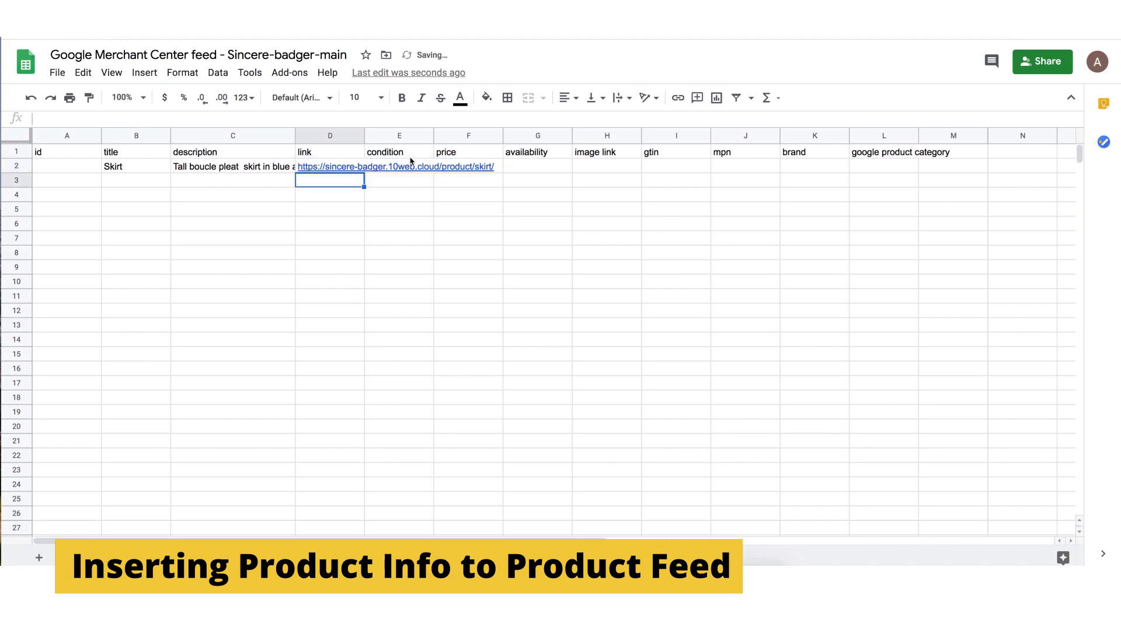
{"action": "left_click", "coordinate": [415, 165]}
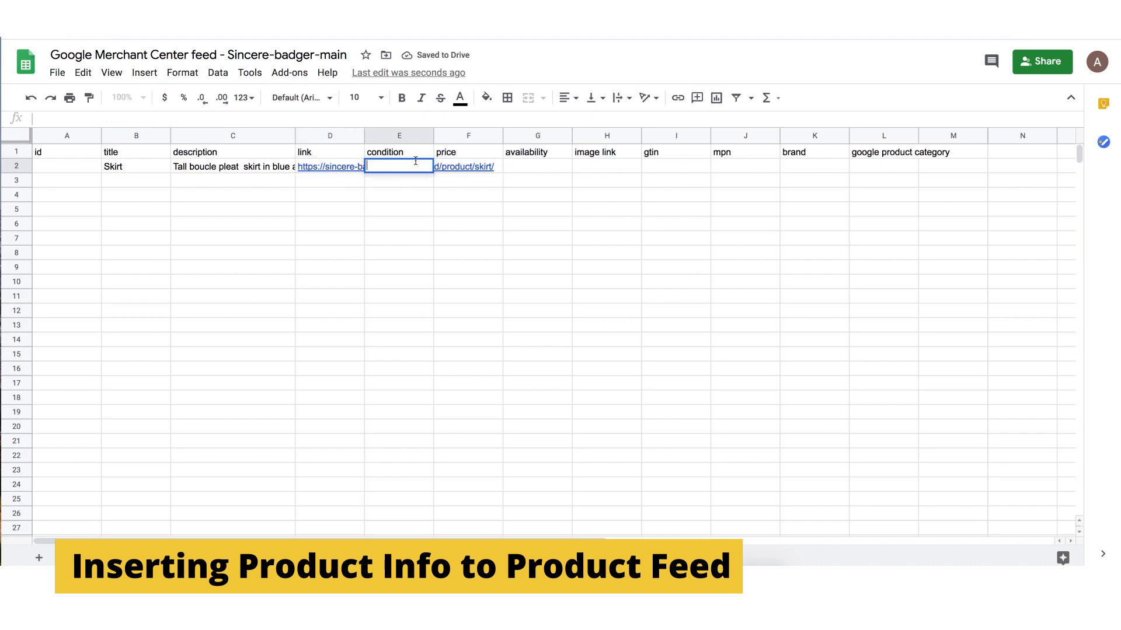
{"action": "type", "text": "NEW"}
{"action": "key", "text": "Tab"}
Copy the £250.00 price from the product page into F2
{"action": "key", "text": "super+Tab"}
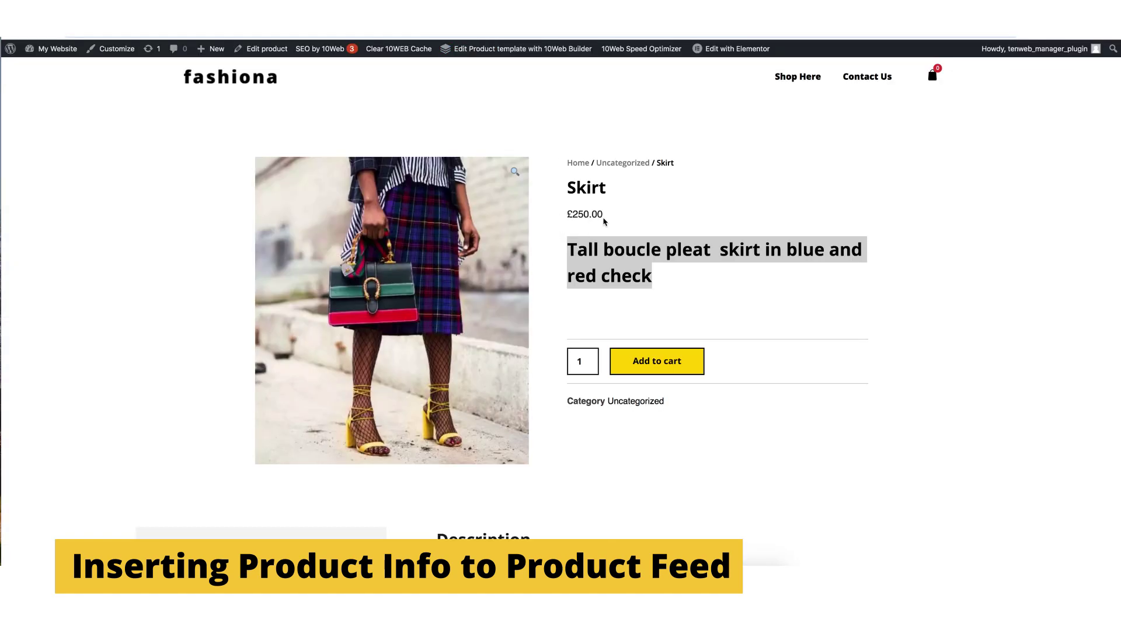
{"action": "left_click_drag", "start_coordinate": [604, 220], "coordinate": [565, 217]}
{"action": "key", "text": "super+c"}
{"action": "key", "text": "super+Tab"}
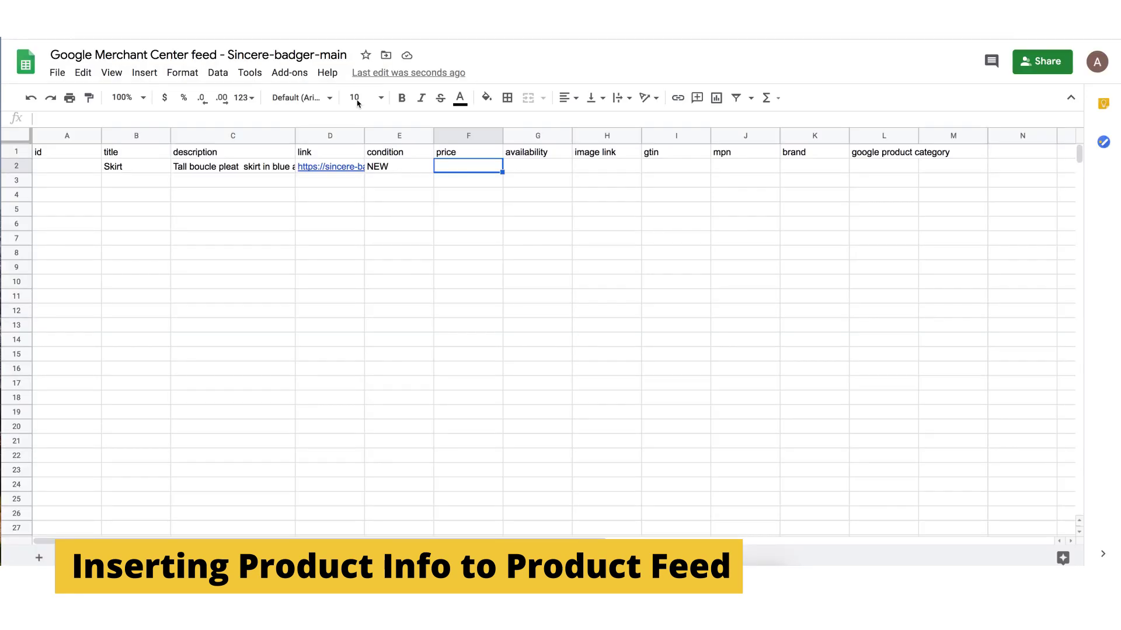
{"action": "key", "text": "super+v"}
{"action": "left_click", "coordinate": [544, 257]}
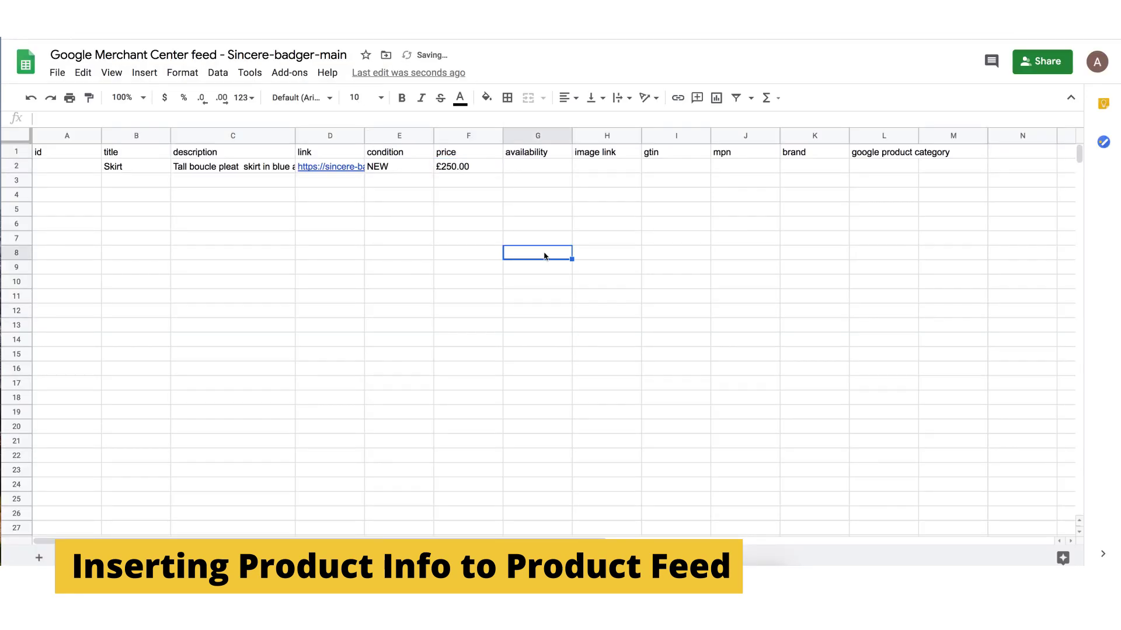
Enter In Stock as the availability in G2
{"action": "left_click", "coordinate": [526, 168]}
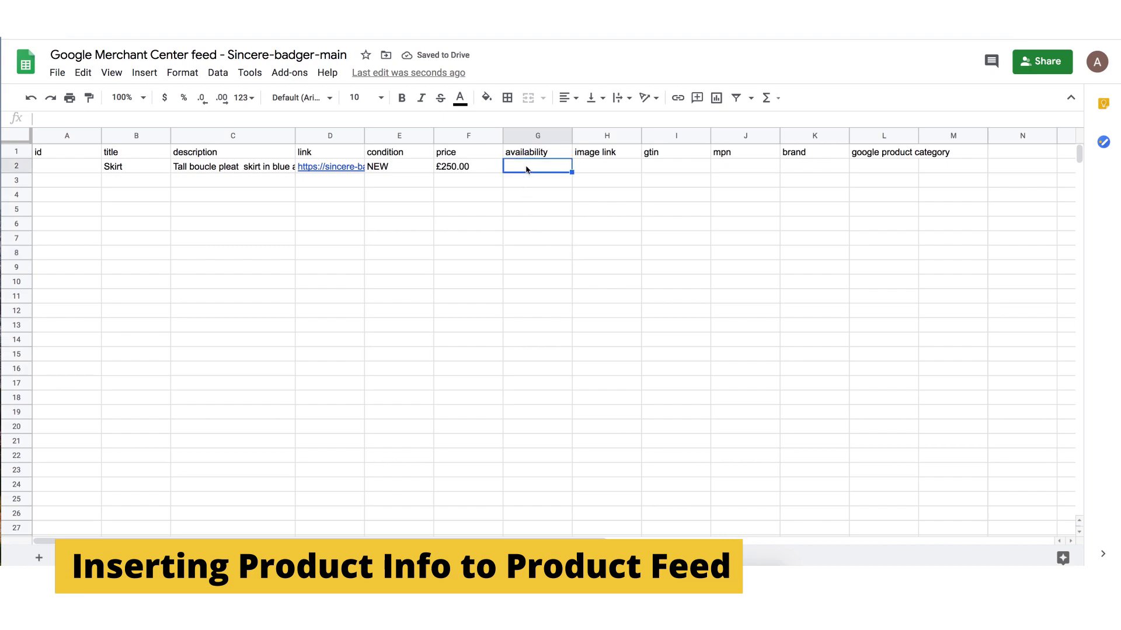
{"action": "type", "text": "IN"}
{"action": "key", "text": "BackSpace"}
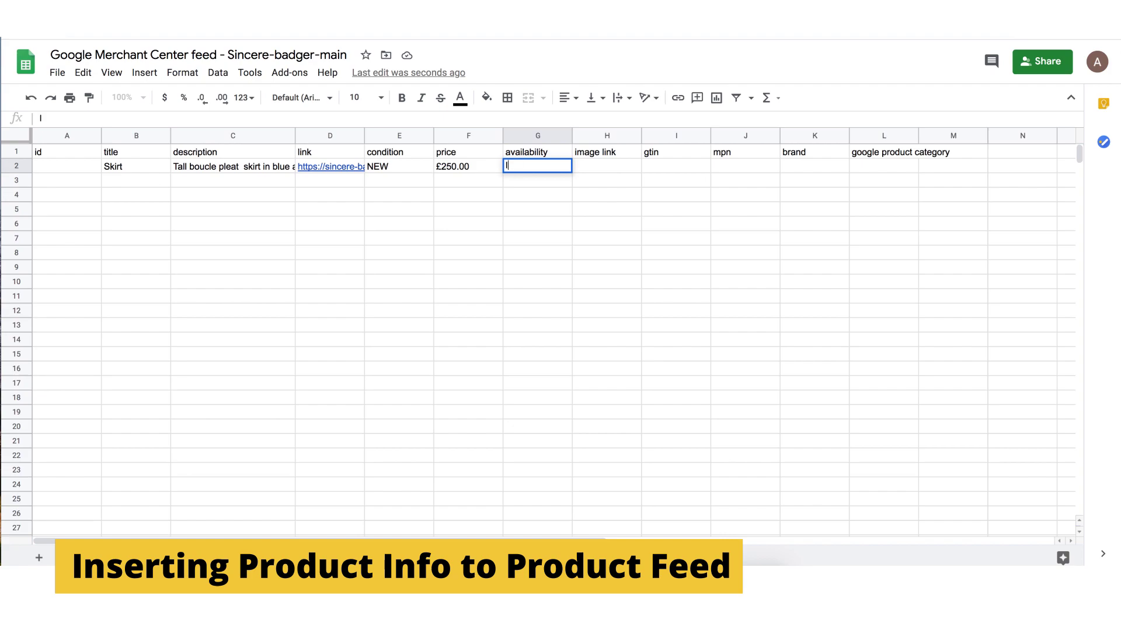
{"action": "type", "text": "n Stock"}
{"action": "key", "text": "Return"}
Copy the plaid skirt image's file URL from the WordPress Media Library attachment details
{"action": "left_click", "coordinate": [616, 154]}
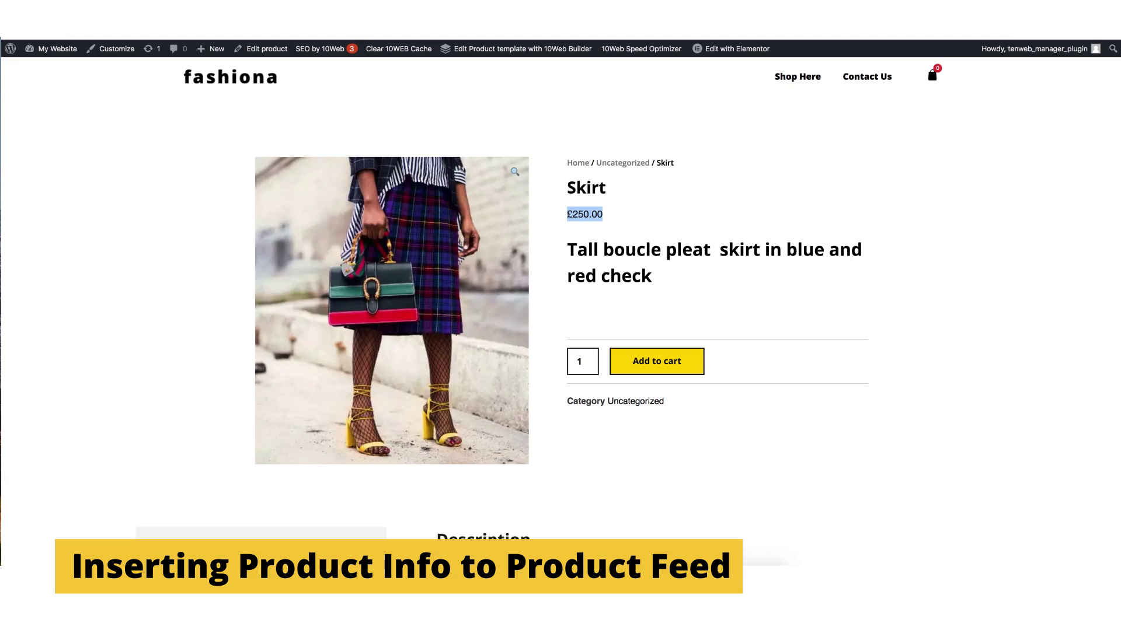
{"action": "mouse_move", "coordinate": [8, 51]}
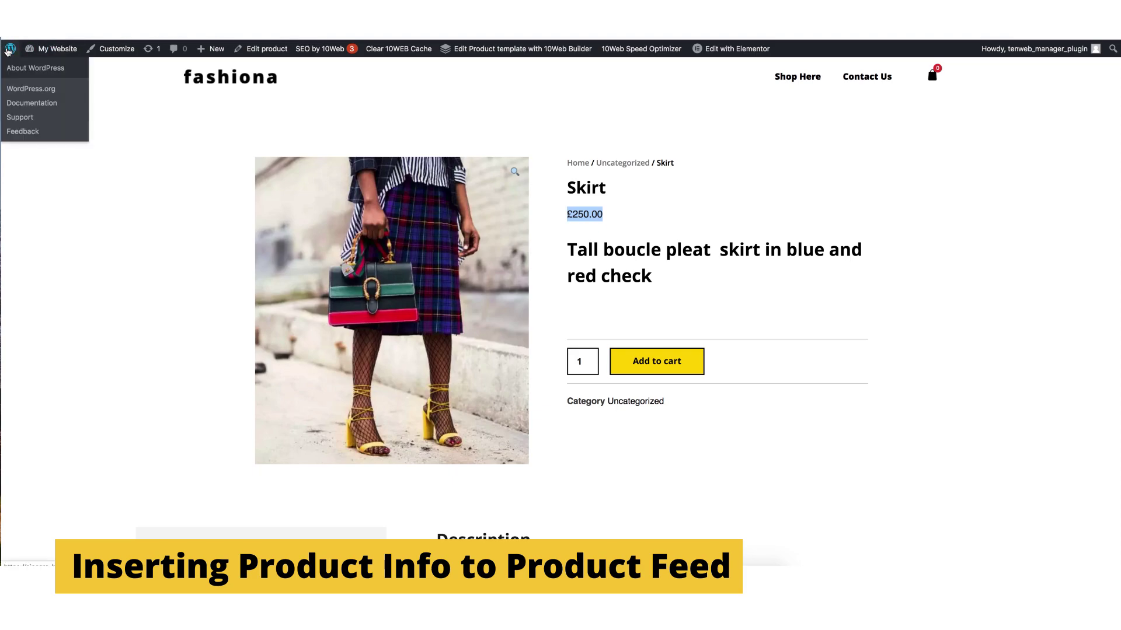
{"action": "mouse_move", "coordinate": [53, 49]}
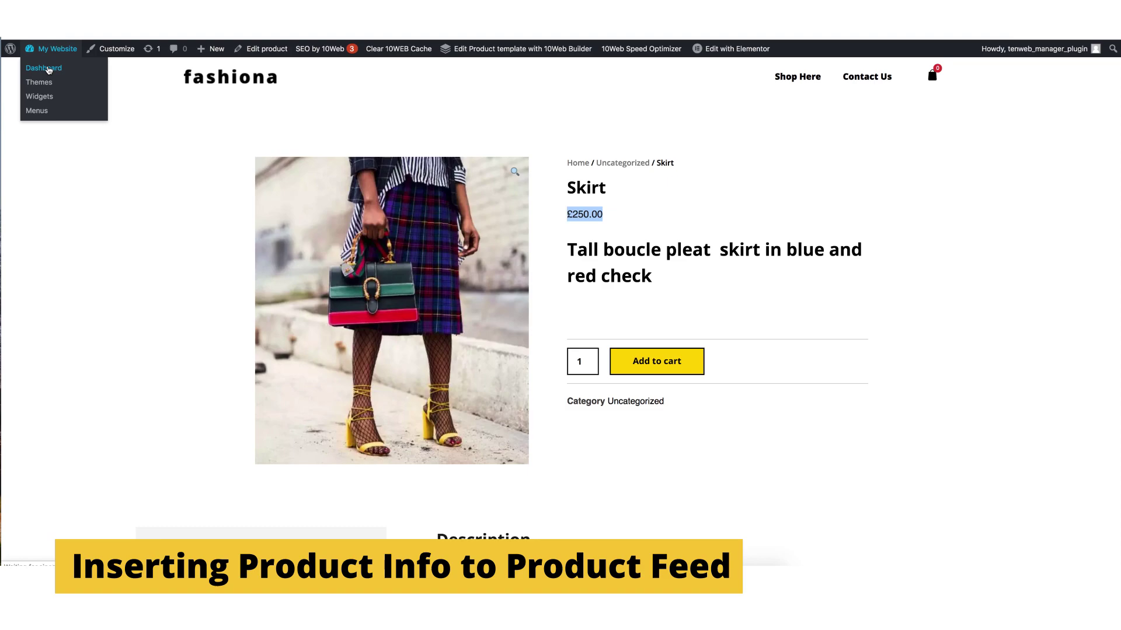
{"action": "left_click", "coordinate": [44, 68]}
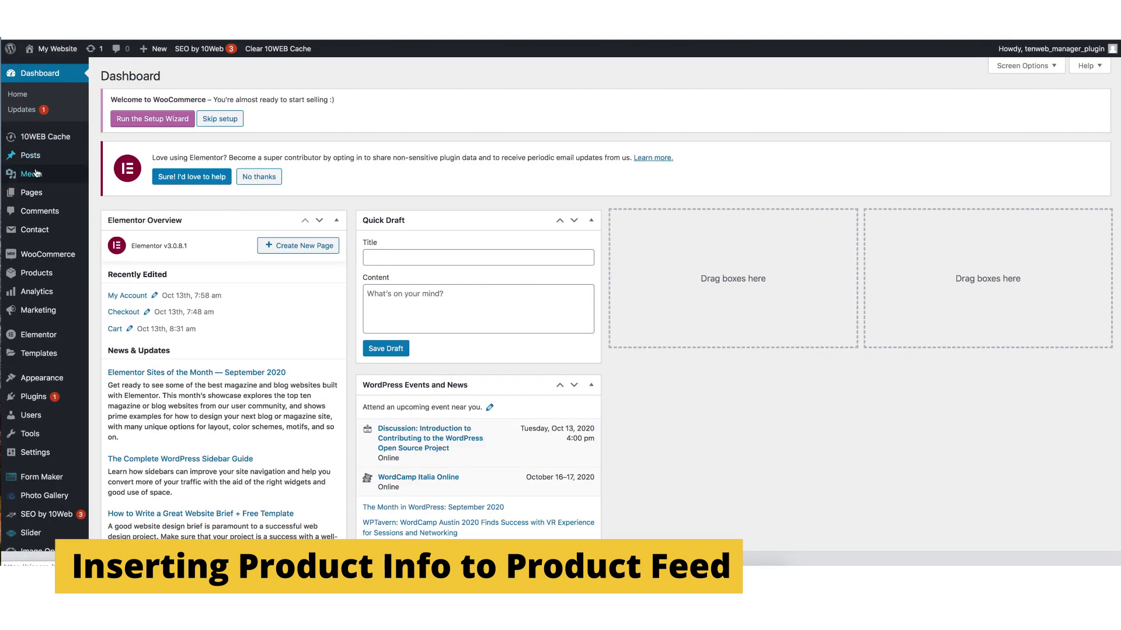
{"action": "mouse_move", "coordinate": [42, 175]}
{"action": "scroll", "coordinate": [42, 175], "scroll_direction": "down", "scroll_amount": 10}
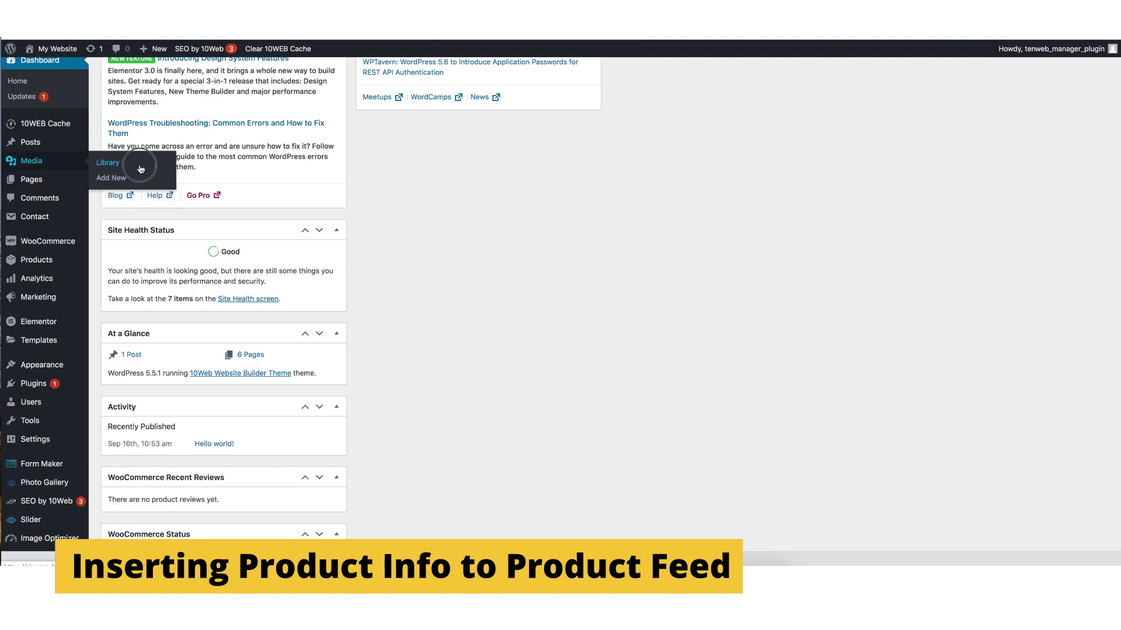
{"action": "left_click", "coordinate": [140, 169]}
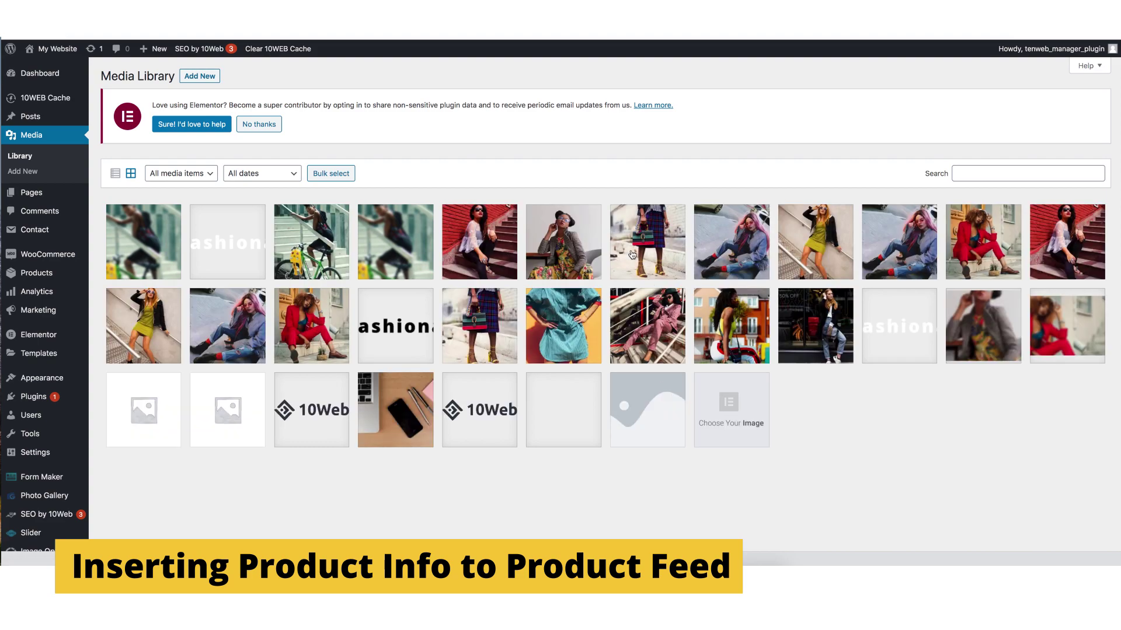
{"action": "left_click", "coordinate": [643, 245]}
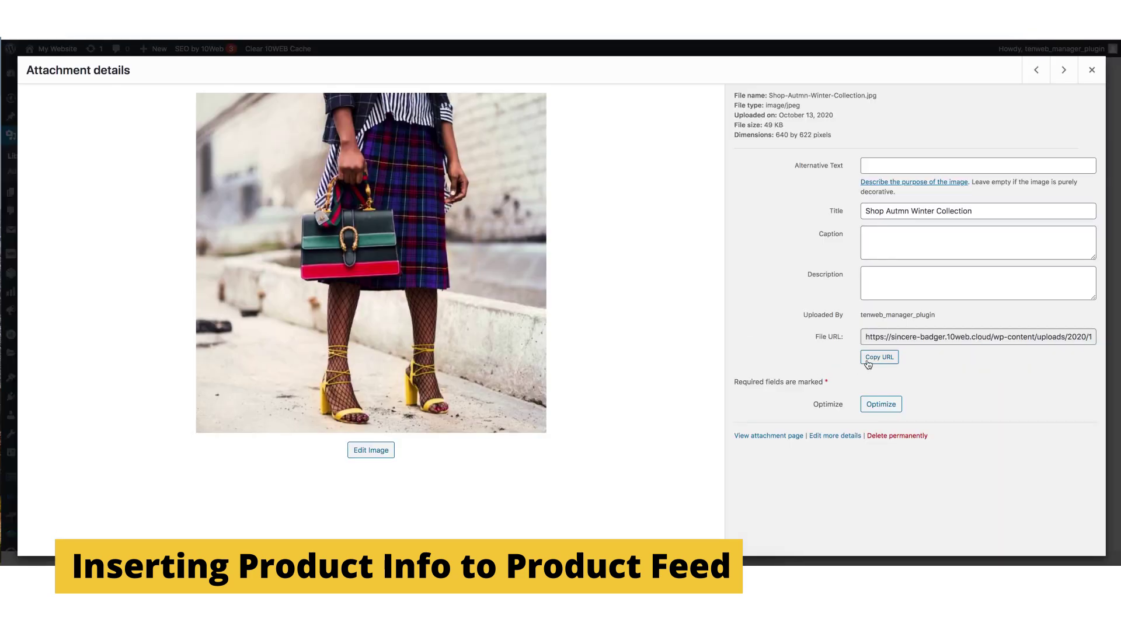
{"action": "left_click", "coordinate": [880, 362]}
{"action": "left_click", "coordinate": [868, 341]}
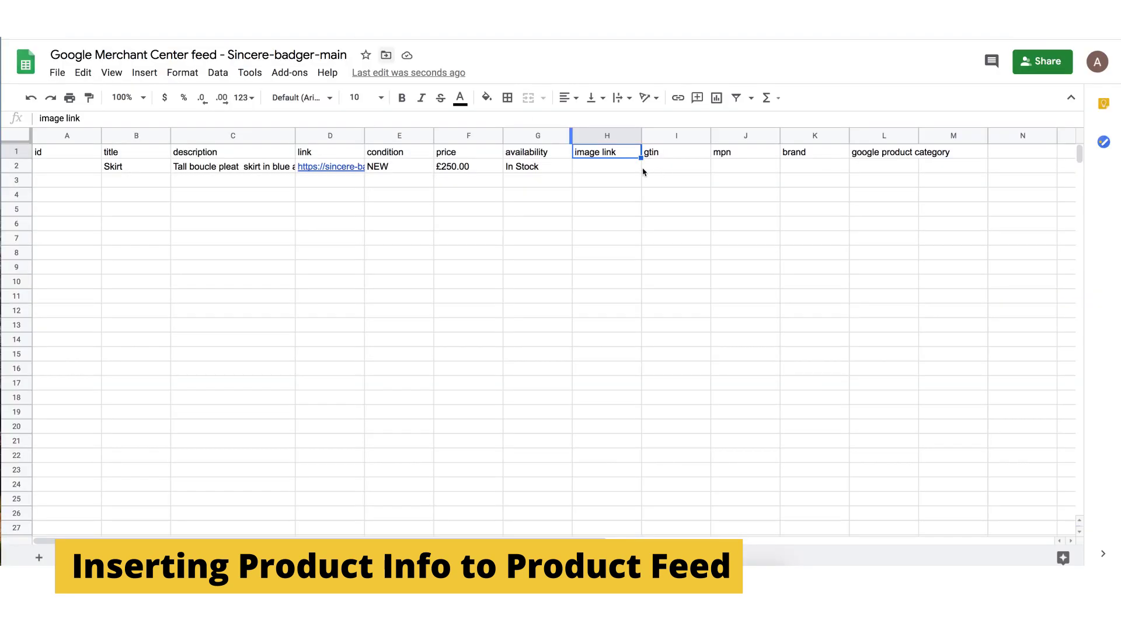
{"action": "left_click", "coordinate": [608, 169]}
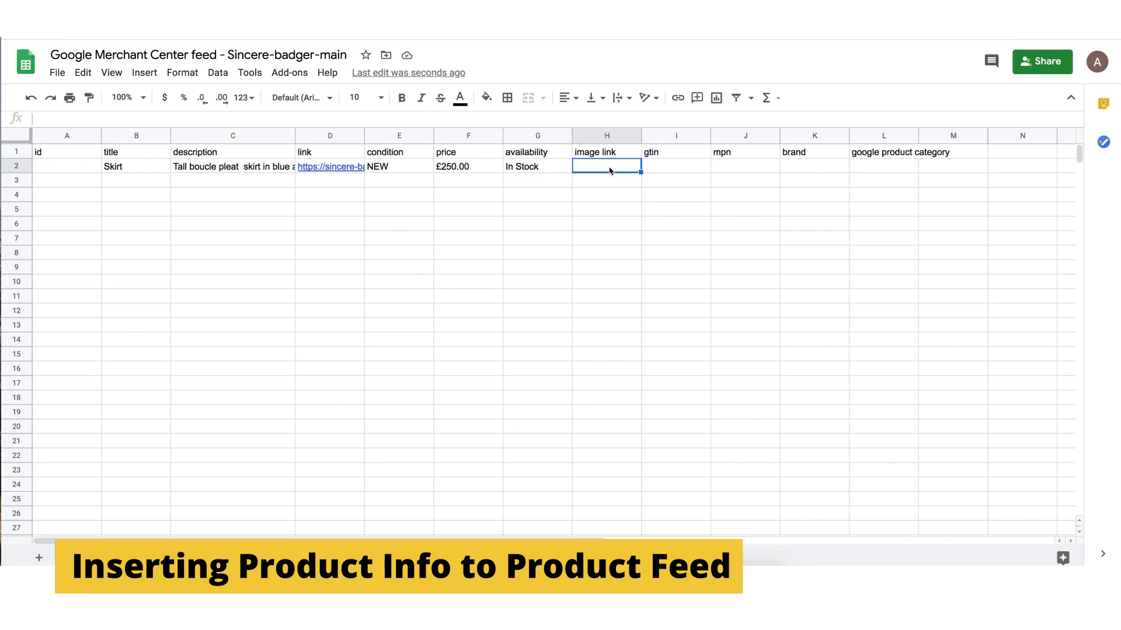
Paste the skirt image URL into H2 and delete the unneeded gtin column
{"action": "key", "text": "ctrl+v"}
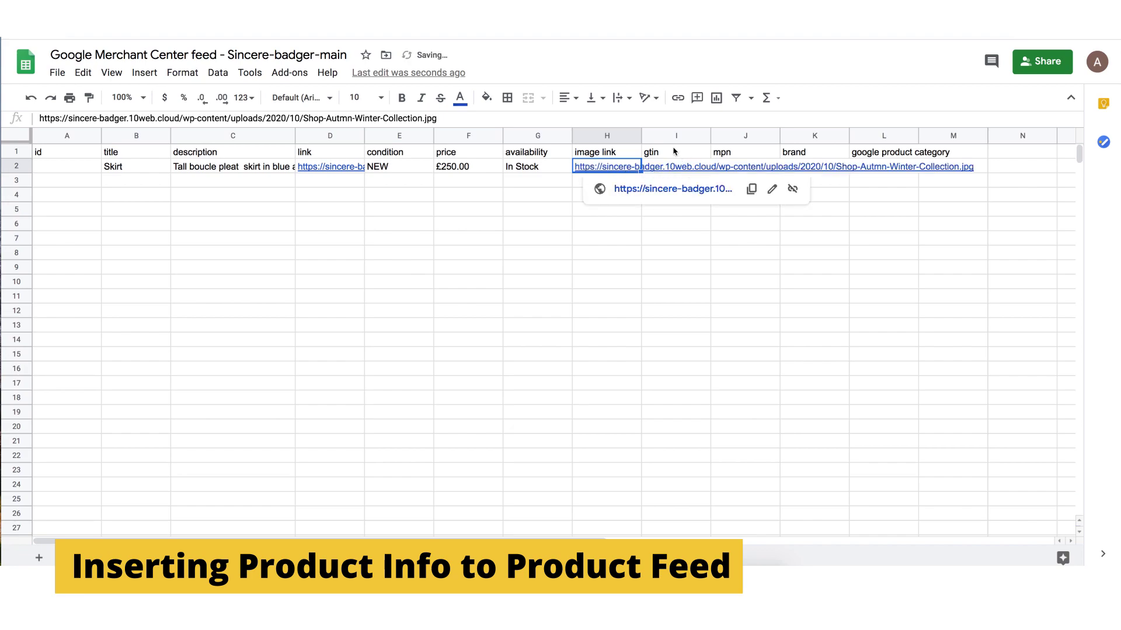
{"action": "left_click", "coordinate": [666, 139]}
{"action": "right_click", "coordinate": [666, 140]}
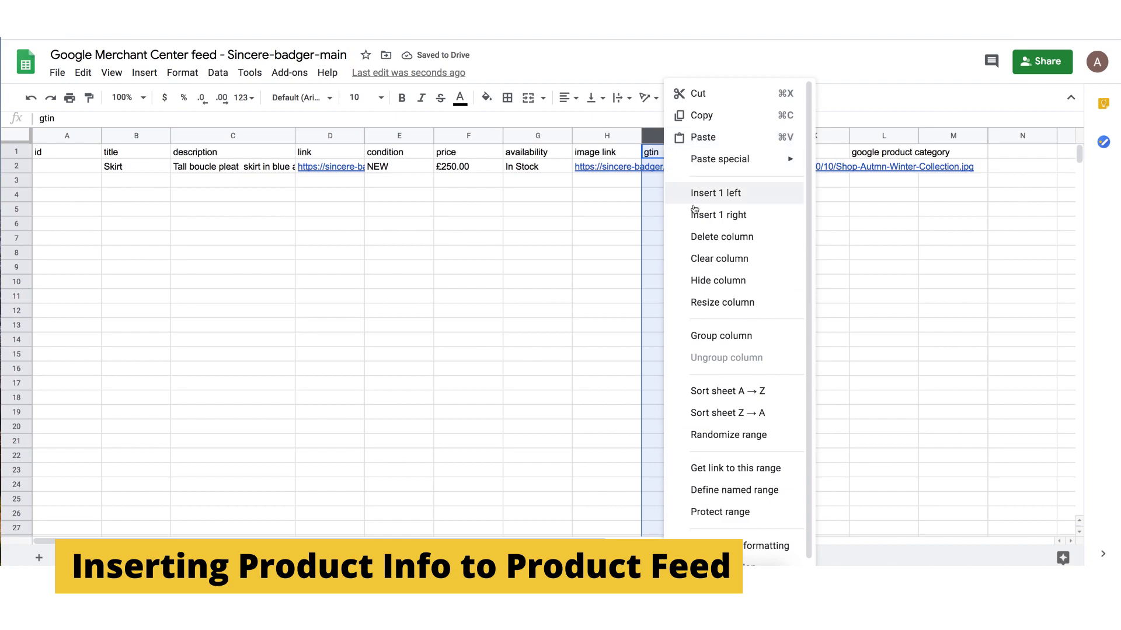
{"action": "left_click", "coordinate": [708, 237]}
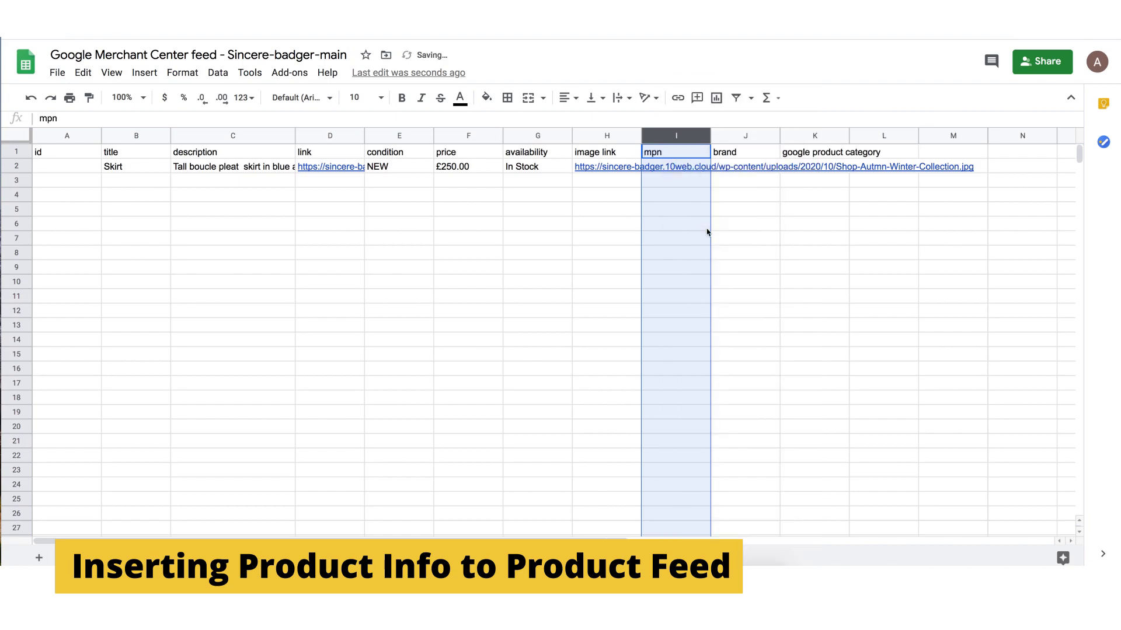
Enter SB1202 as the mpn in cell I2
{"action": "left_click", "coordinate": [685, 164]}
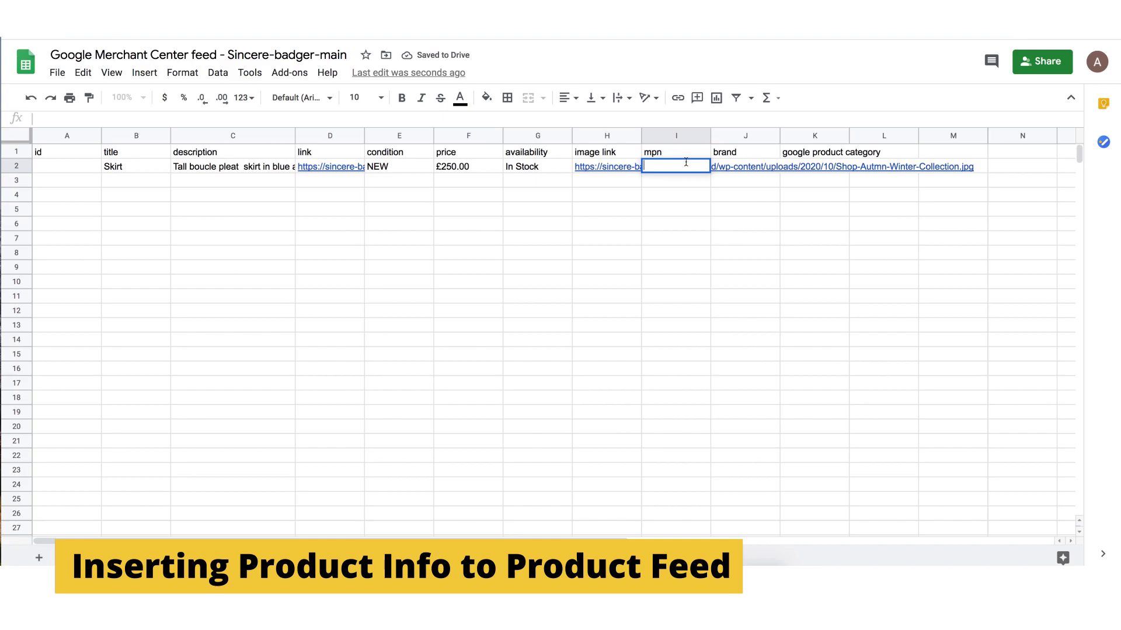
{"action": "type", "text": "SB1202"}
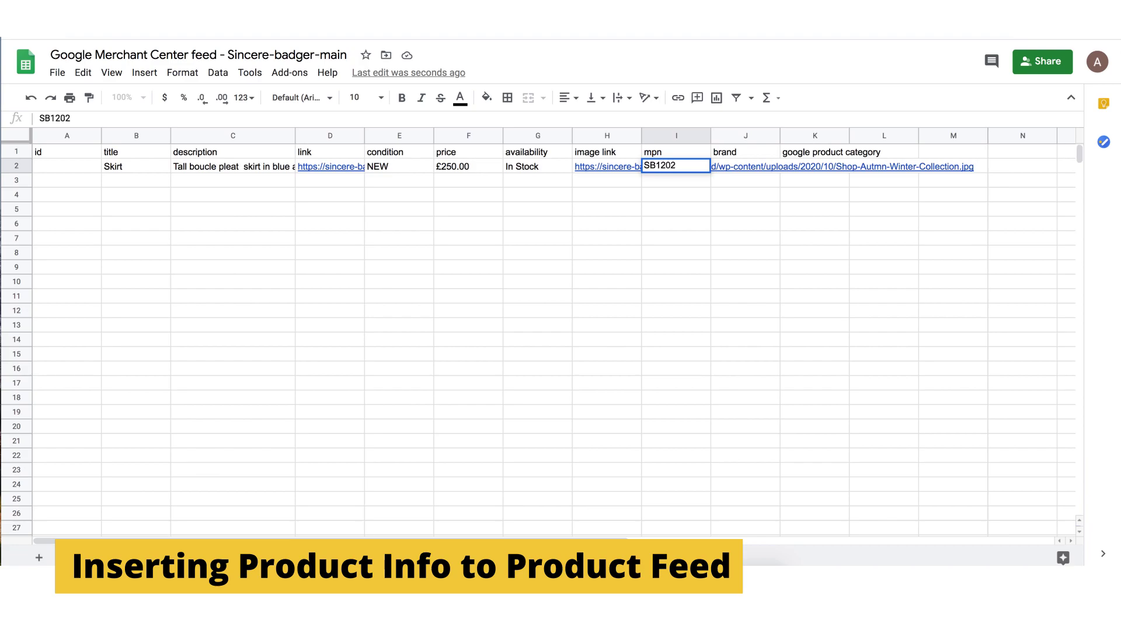
{"action": "left_click", "coordinate": [747, 166]}
{"action": "left_click", "coordinate": [794, 170]}
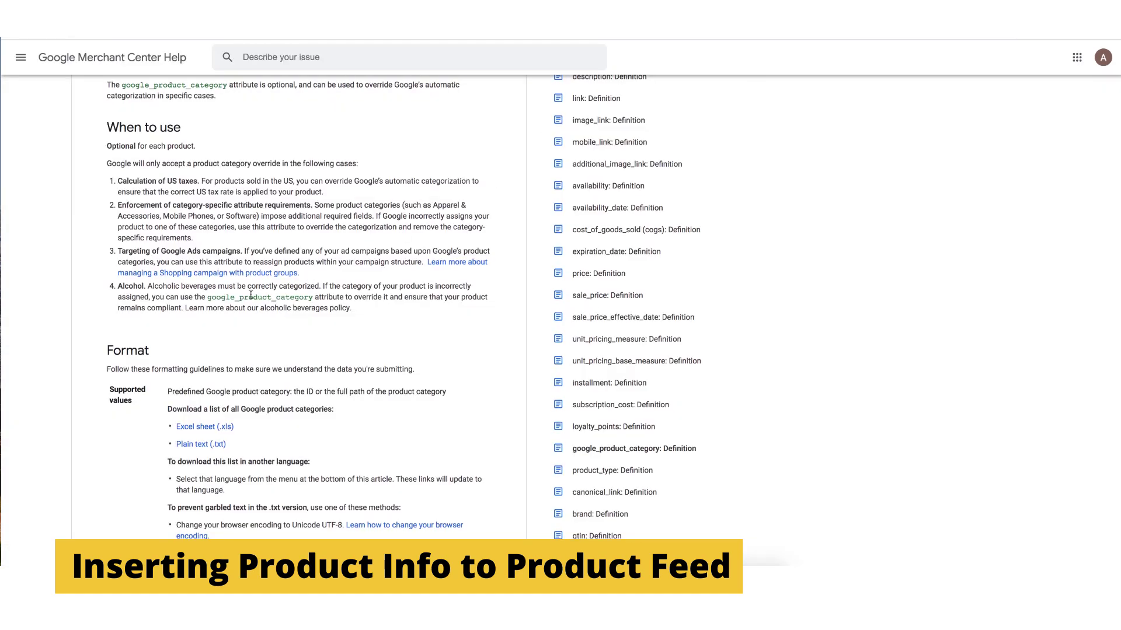
Highlight the google_product_category definition title and auto-categorisation note, then scroll to Format
{"action": "scroll", "coordinate": [251, 298], "scroll_direction": "down", "scroll_amount": 2}
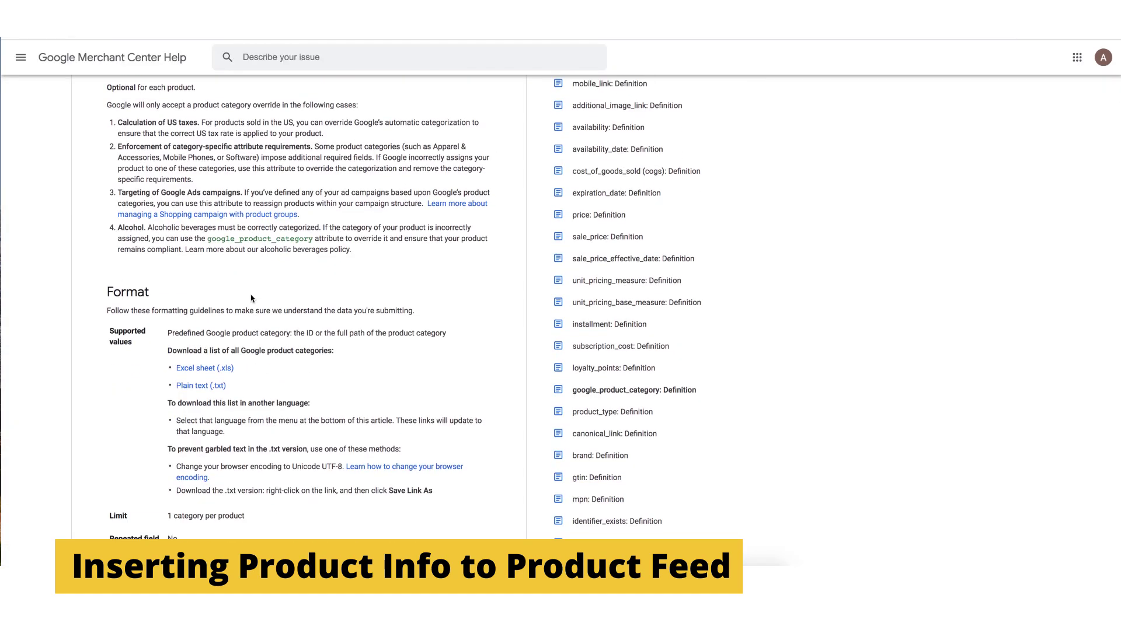
{"action": "scroll", "coordinate": [251, 298], "scroll_direction": "up", "scroll_amount": 3}
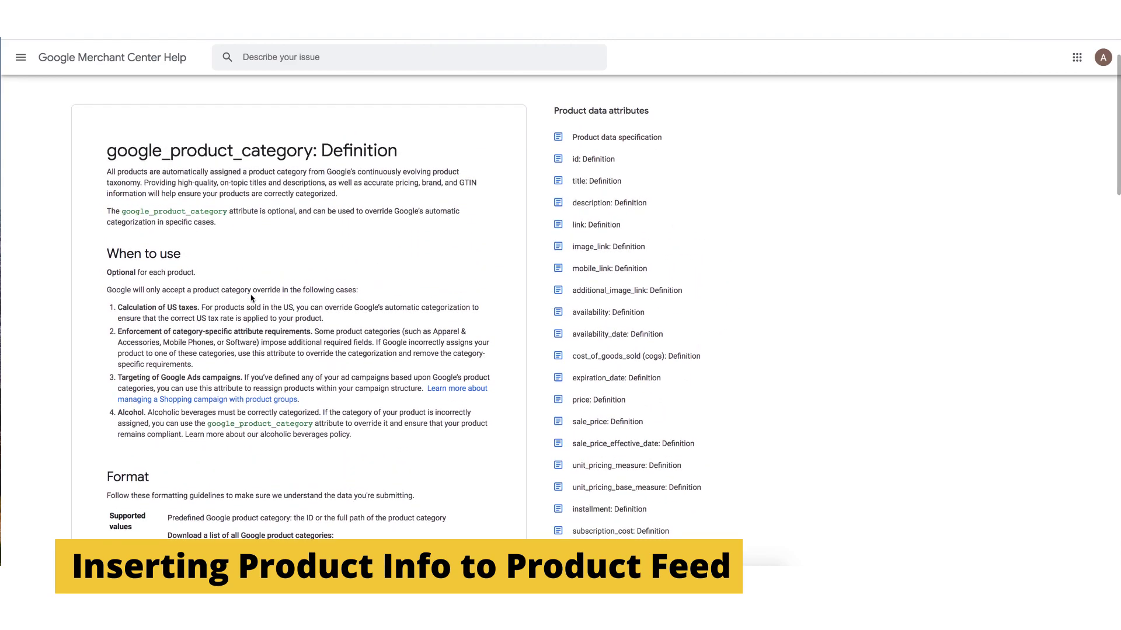
{"action": "left_click_drag", "start_coordinate": [114, 172], "coordinate": [276, 173]}
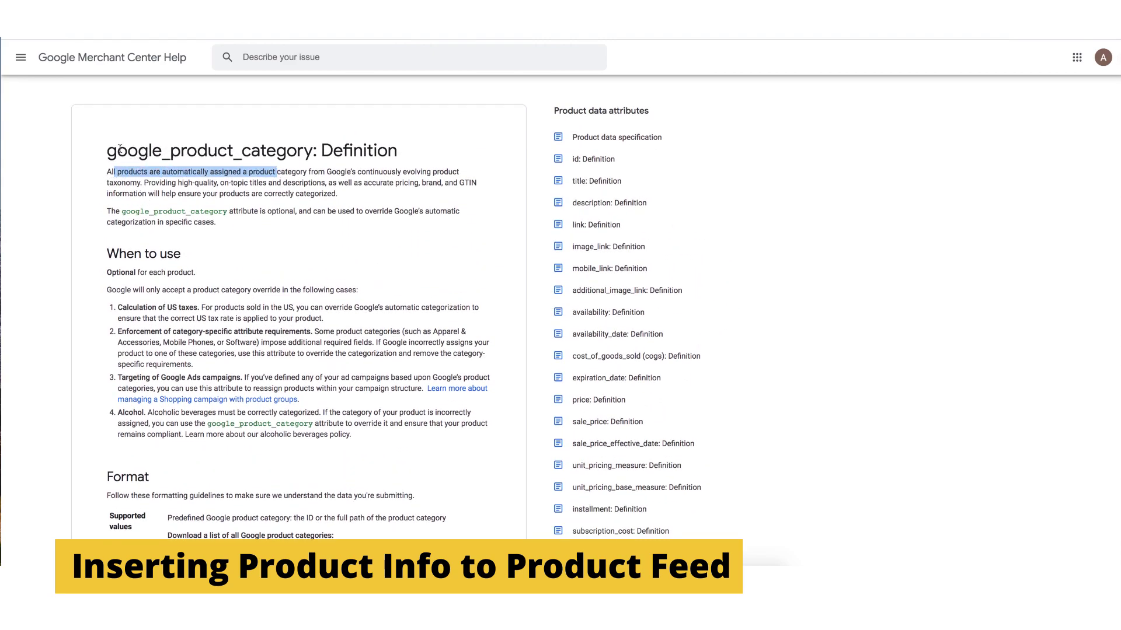
{"action": "left_click_drag", "start_coordinate": [105, 150], "coordinate": [408, 155]}
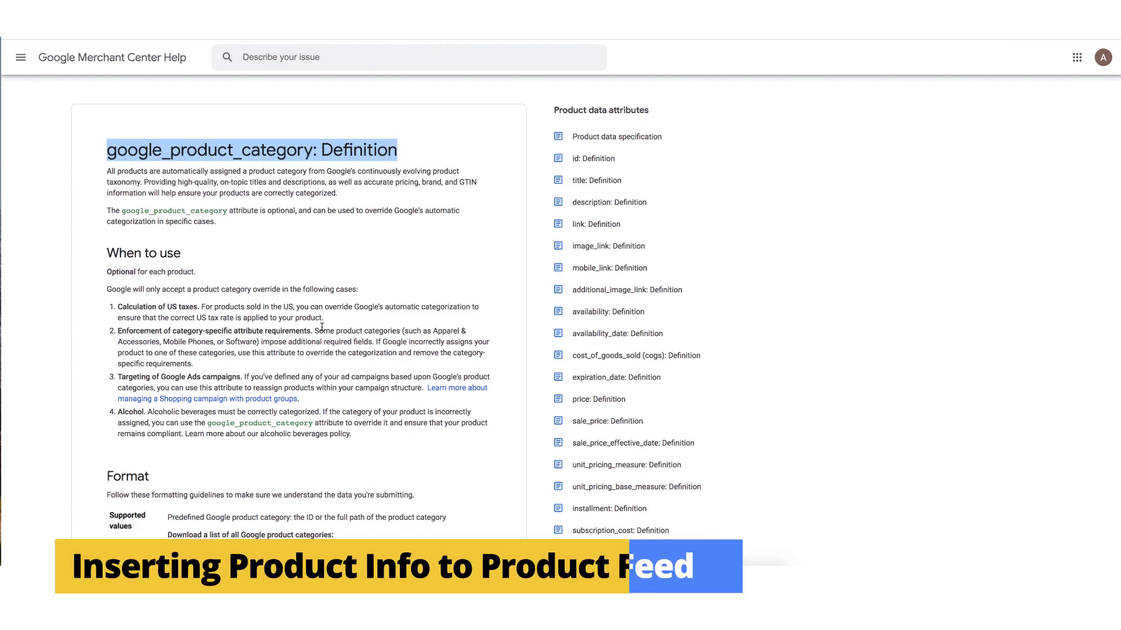
{"action": "scroll", "coordinate": [322, 327], "scroll_direction": "down", "scroll_amount": 6}
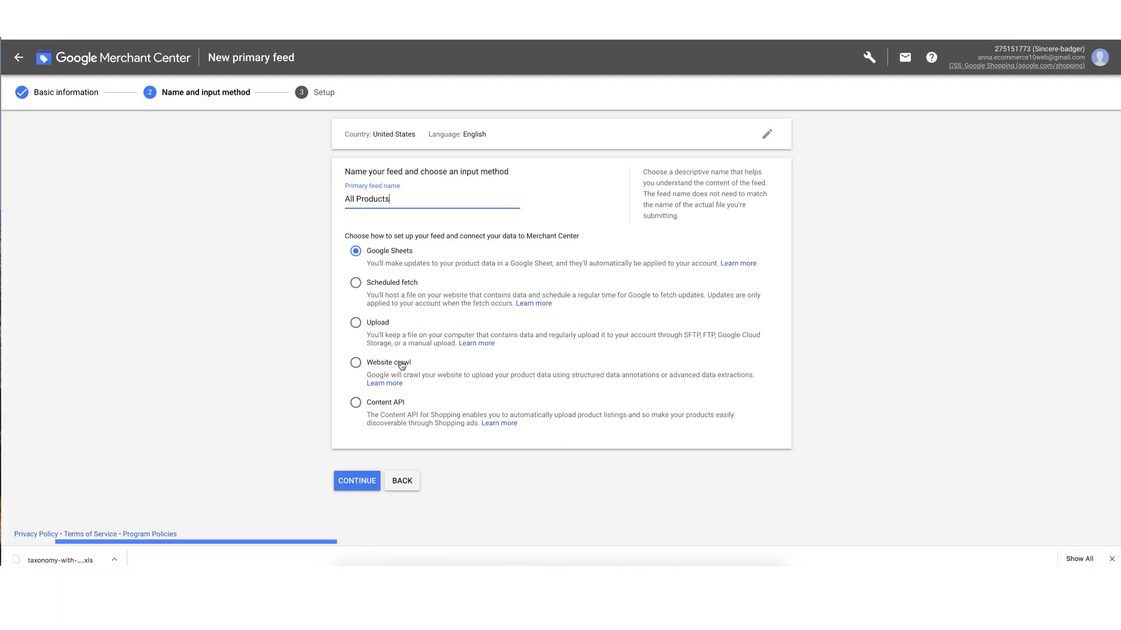
Create the All Products primary feed using Website crawl as the input method
{"action": "left_click", "coordinate": [388, 364]}
{"action": "left_click_drag", "start_coordinate": [368, 375], "coordinate": [517, 385]}
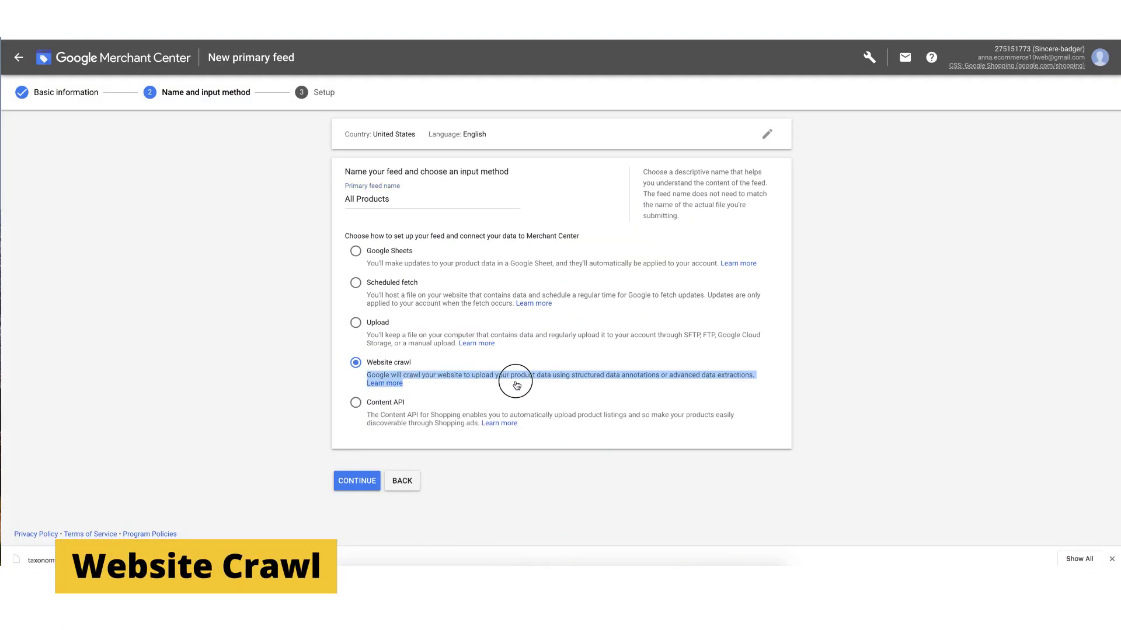
{"action": "left_click", "coordinate": [349, 481]}
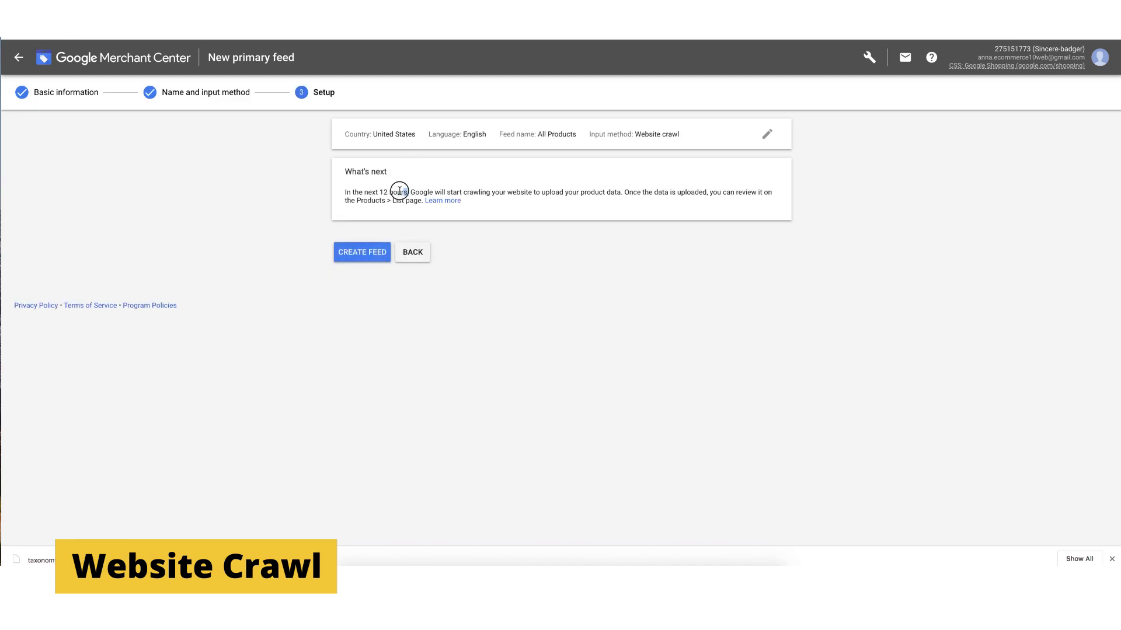
{"action": "left_click_drag", "start_coordinate": [399, 190], "coordinate": [338, 191]}
{"action": "left_click", "coordinate": [351, 252]}
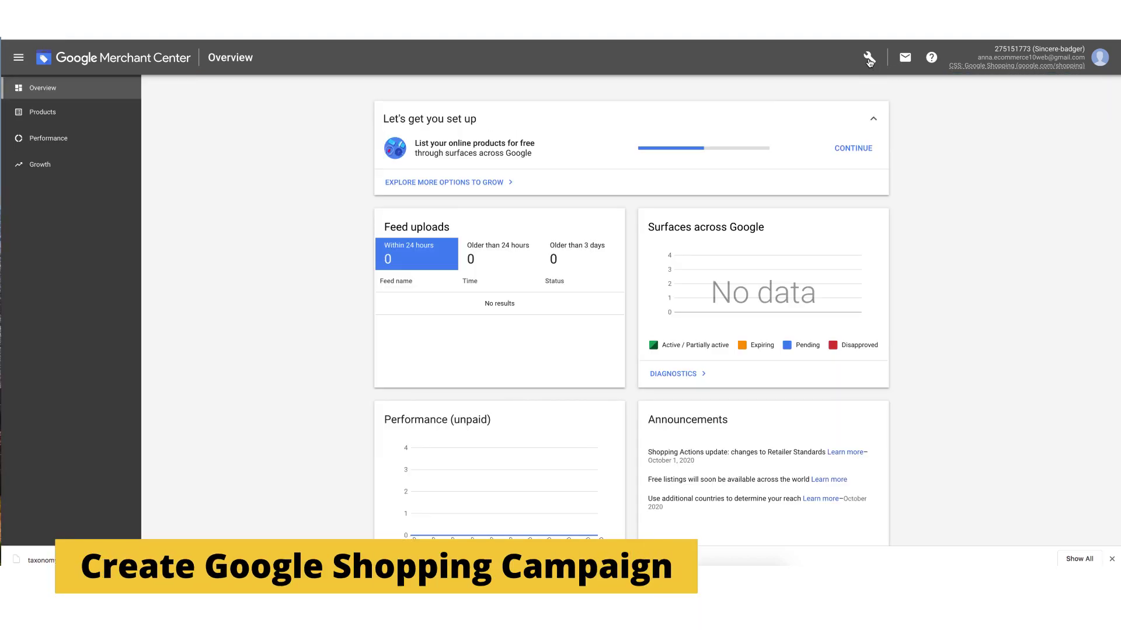
Request a link to a Google Ads account from the Linked accounts page
{"action": "left_click", "coordinate": [869, 59]}
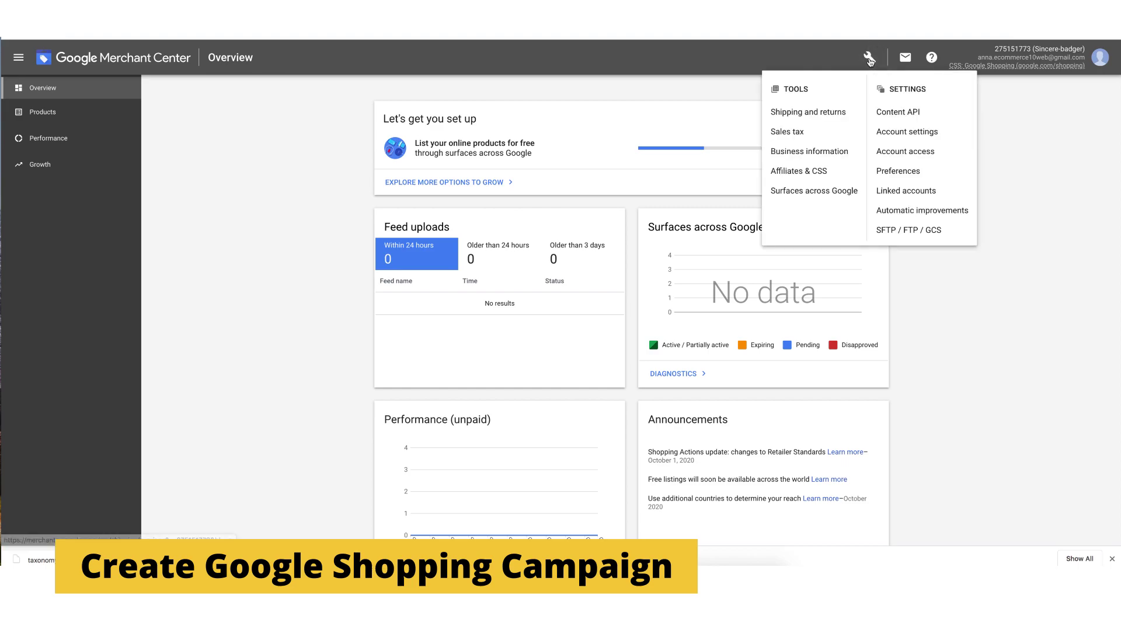
{"action": "left_click", "coordinate": [891, 193]}
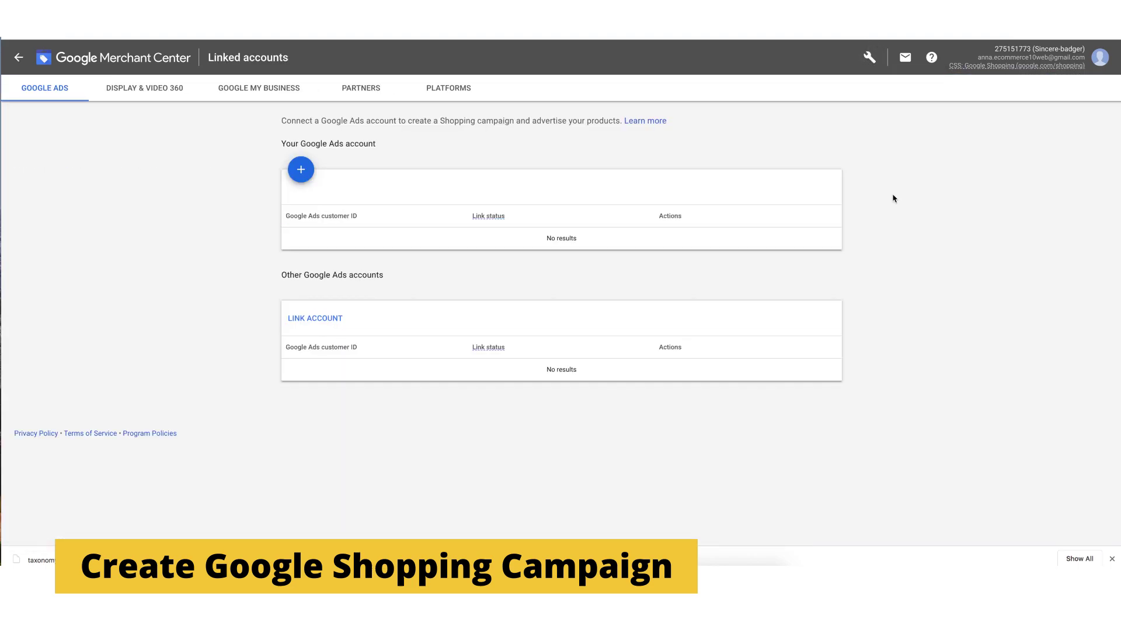
{"action": "left_click", "coordinate": [332, 322]}
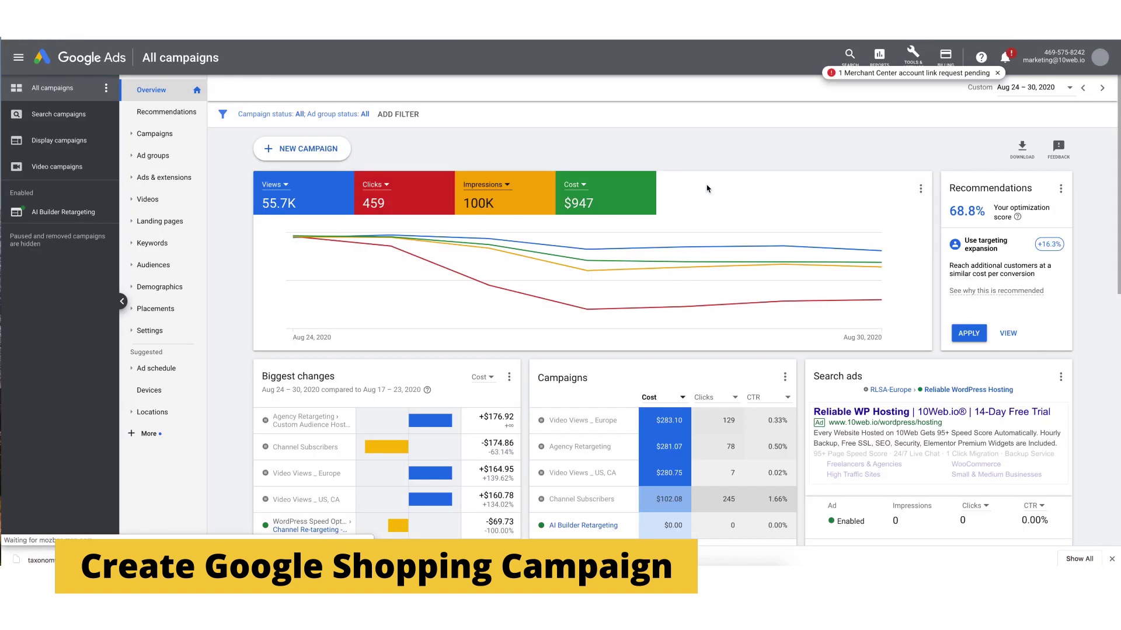
Check the notifications for the pending Merchant Center link request
{"action": "left_click", "coordinate": [1007, 61]}
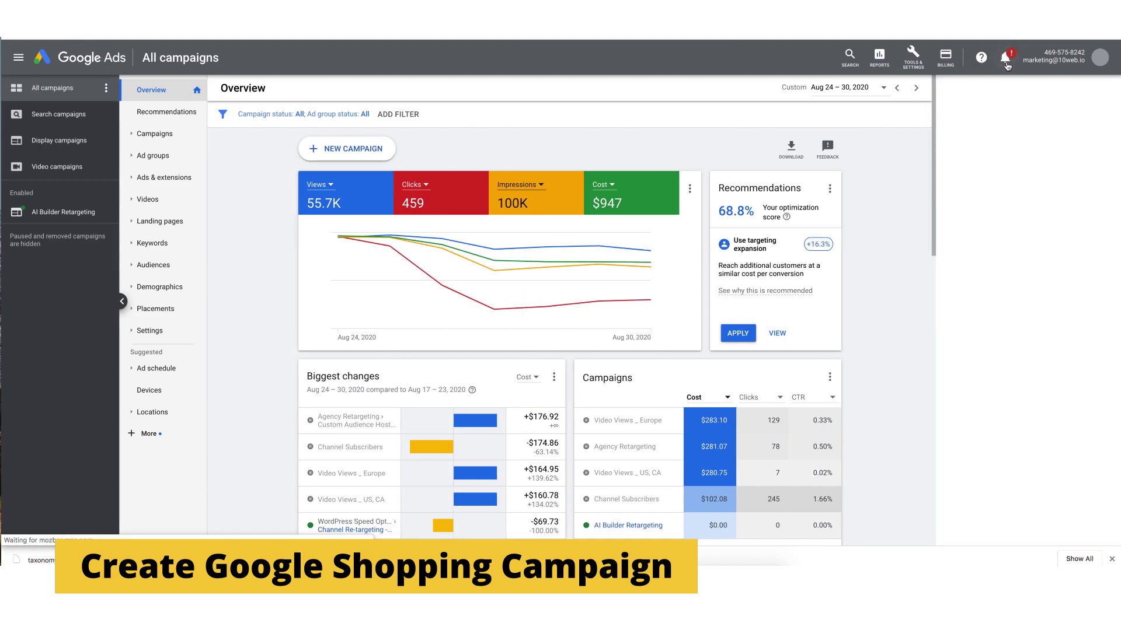
{"action": "left_click", "coordinate": [1008, 63]}
{"action": "left_click", "coordinate": [1007, 62]}
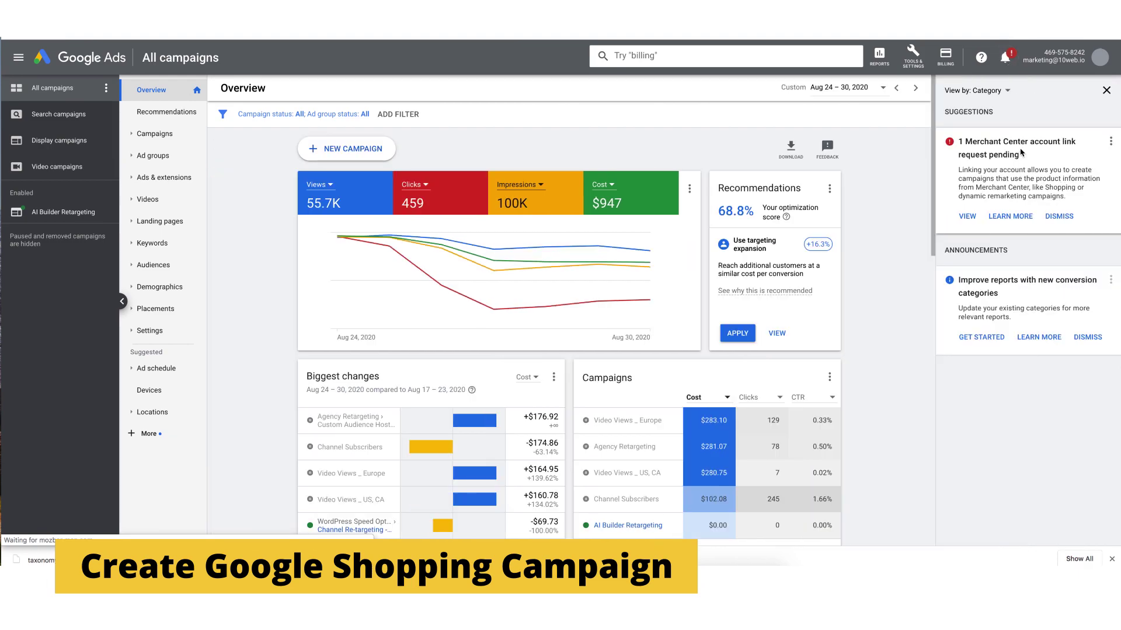
{"action": "left_click", "coordinate": [967, 216]}
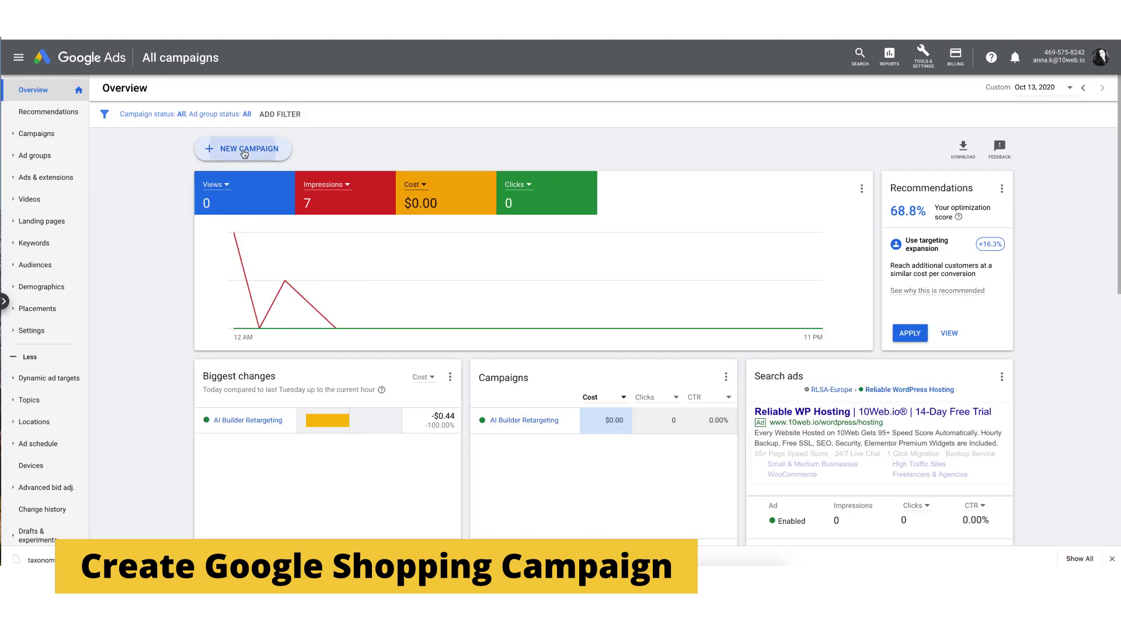
Start a new campaign without goal guidance and choose the Shopping campaign type
{"action": "left_click", "coordinate": [242, 153]}
{"action": "left_click", "coordinate": [628, 280]}
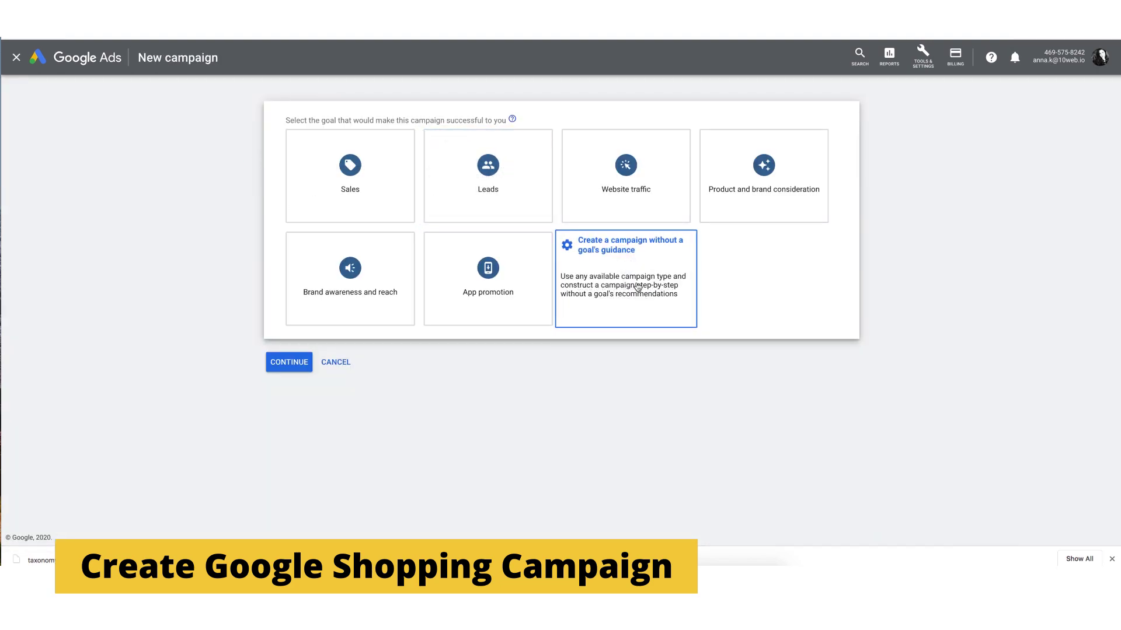
{"action": "scroll", "coordinate": [635, 282], "scroll_direction": "down", "scroll_amount": 2}
{"action": "left_click", "coordinate": [629, 318]}
{"action": "scroll", "coordinate": [629, 318], "scroll_direction": "down", "scroll_amount": 2}
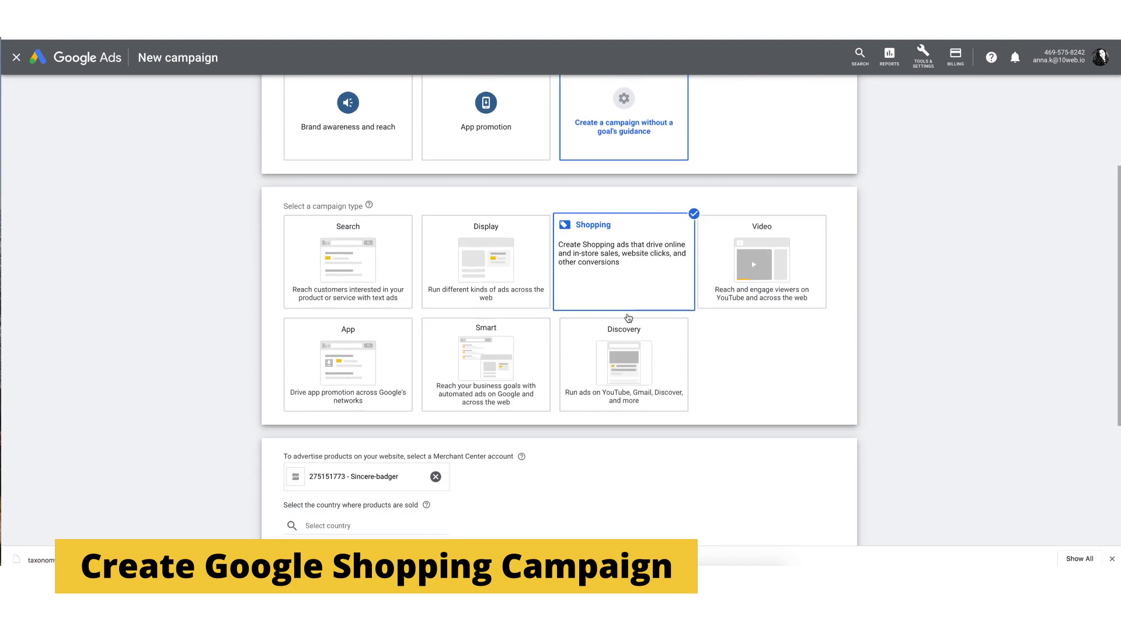
Verify the selected Merchant Center account number against the Merchant Center overview
{"action": "double_click", "coordinate": [307, 445]}
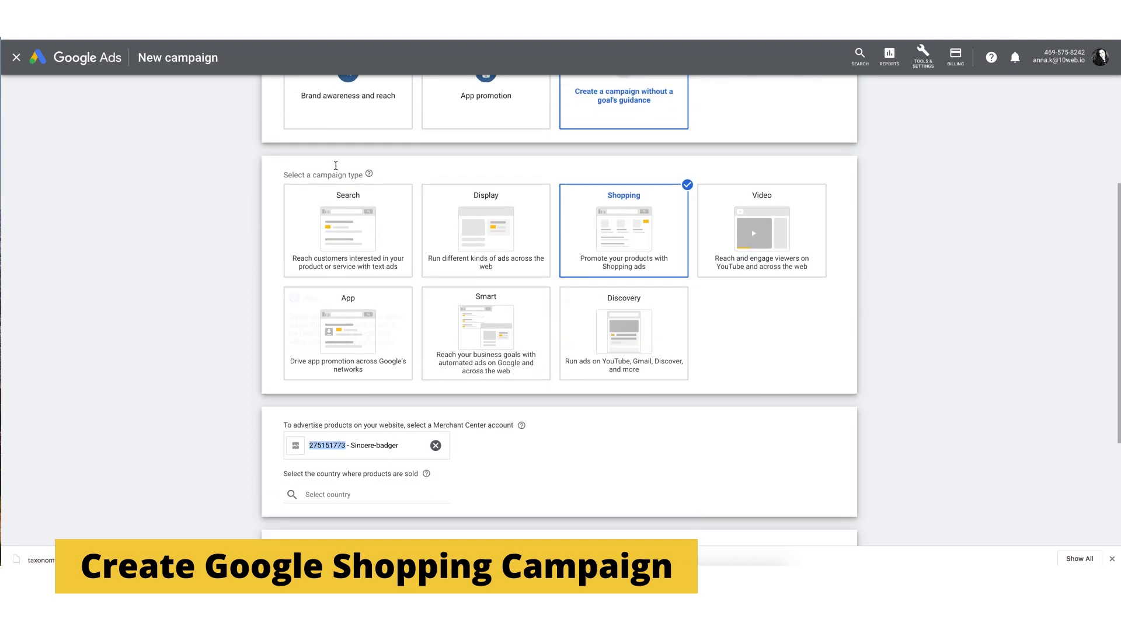
{"action": "key", "text": "ctrl+Tab"}
{"action": "left_click_drag", "start_coordinate": [994, 49], "coordinate": [1018, 49]}
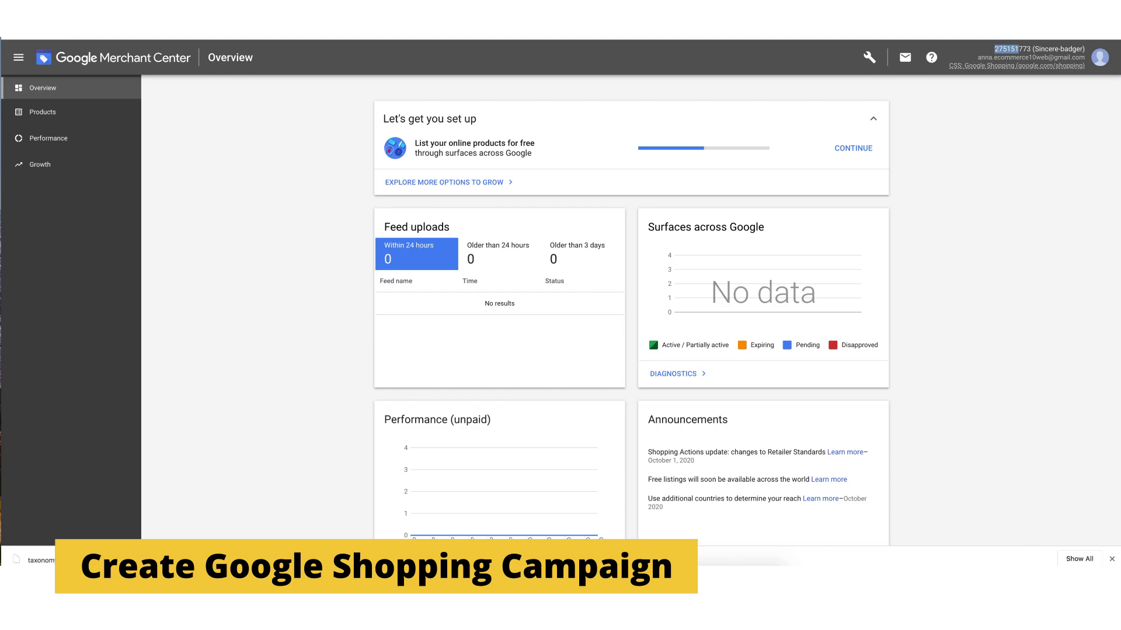
{"action": "key", "text": "ctrl+shift+Tab"}
Set United States as the country of sale and choose a Standard Shopping campaign
{"action": "left_click", "coordinate": [320, 494]}
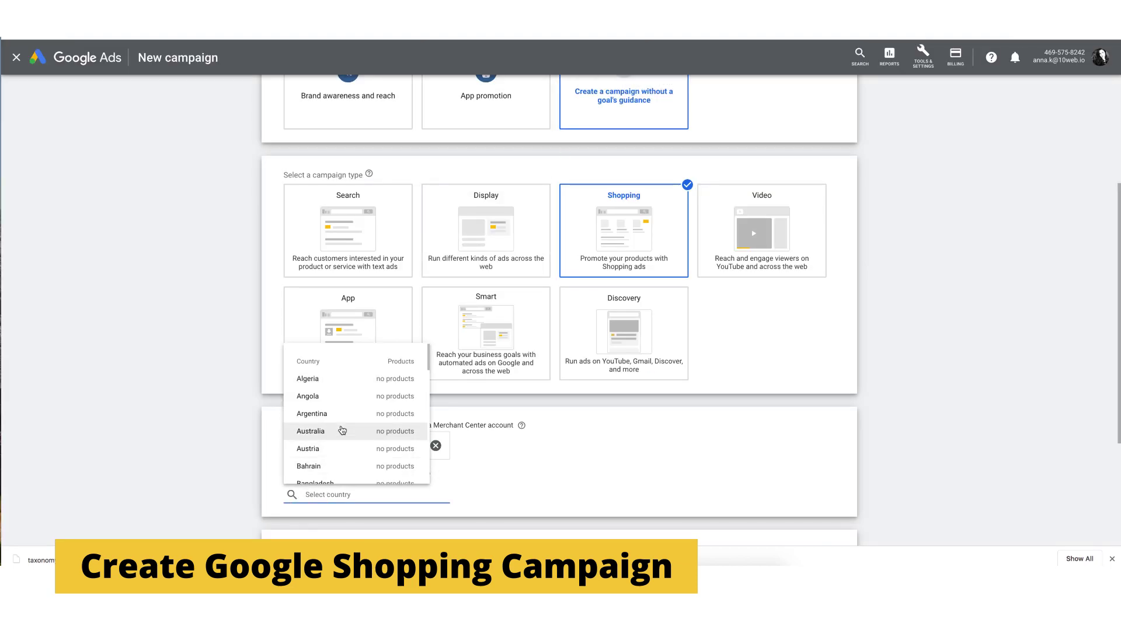
{"action": "type", "text": "uni"}
{"action": "left_click", "coordinate": [337, 471]}
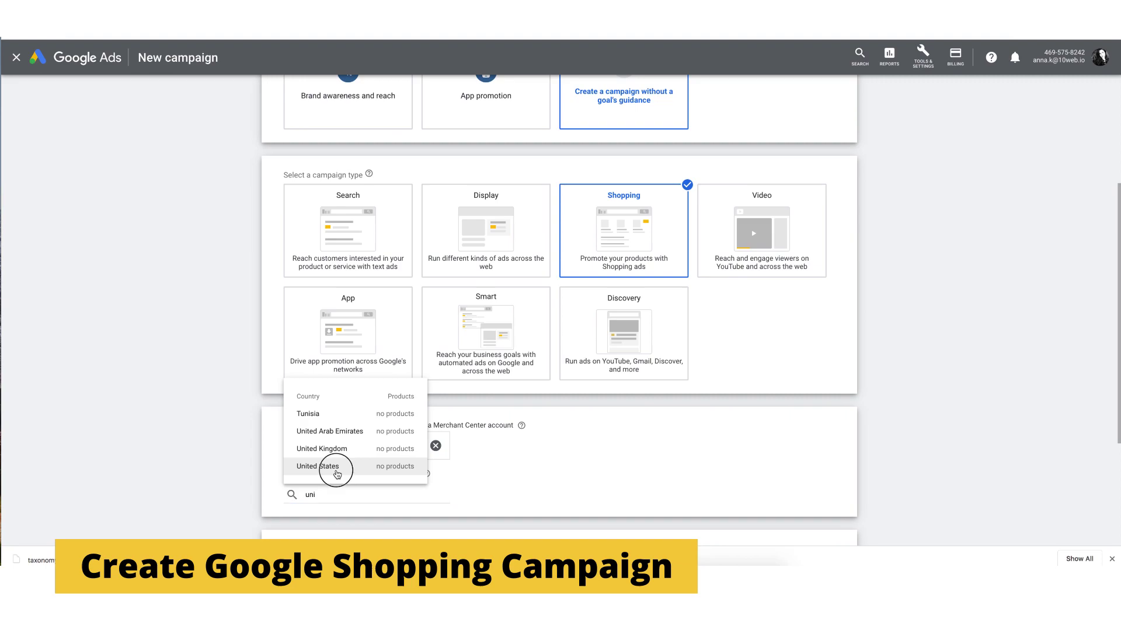
{"action": "scroll", "coordinate": [379, 387], "scroll_direction": "down", "scroll_amount": 1}
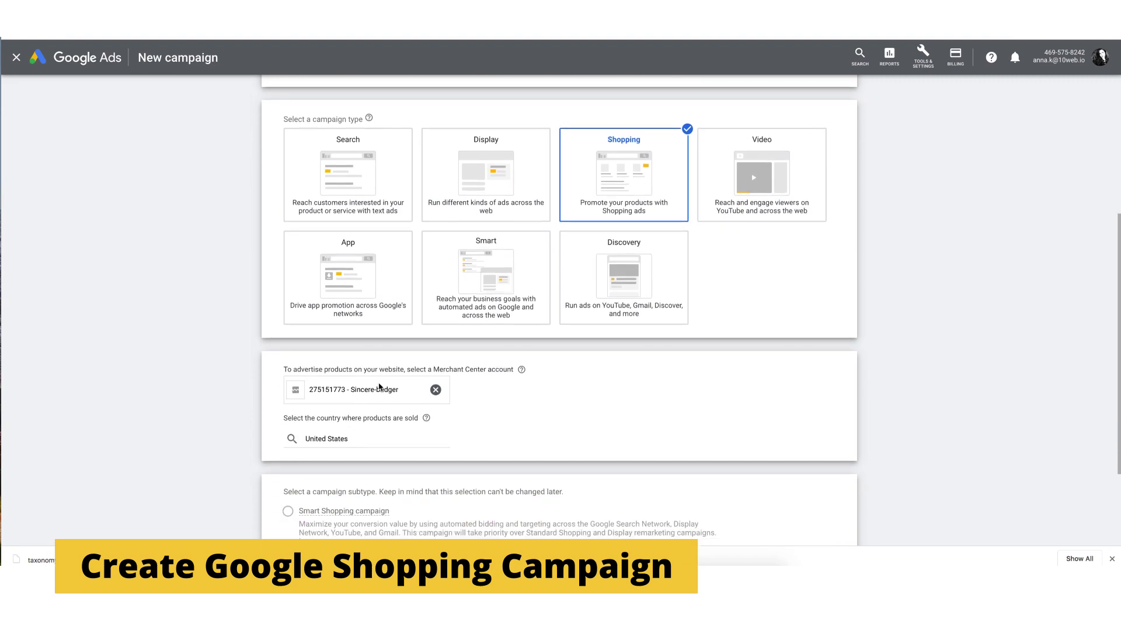
{"action": "scroll", "coordinate": [386, 367], "scroll_direction": "down", "scroll_amount": 3}
{"action": "left_click", "coordinate": [288, 432]}
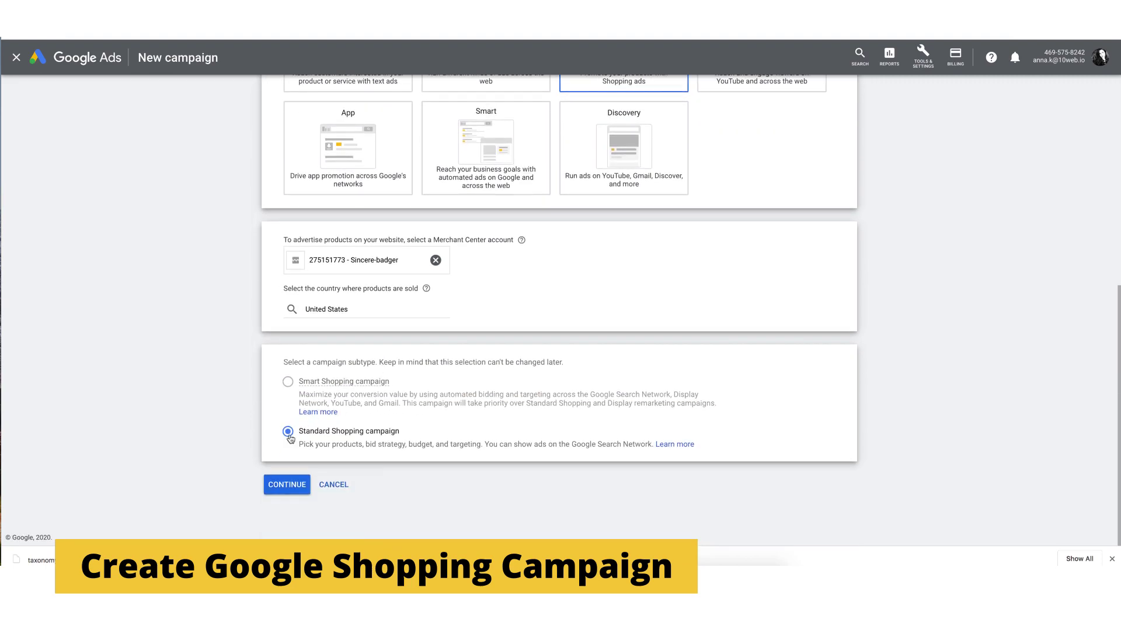
{"action": "left_click", "coordinate": [287, 487]}
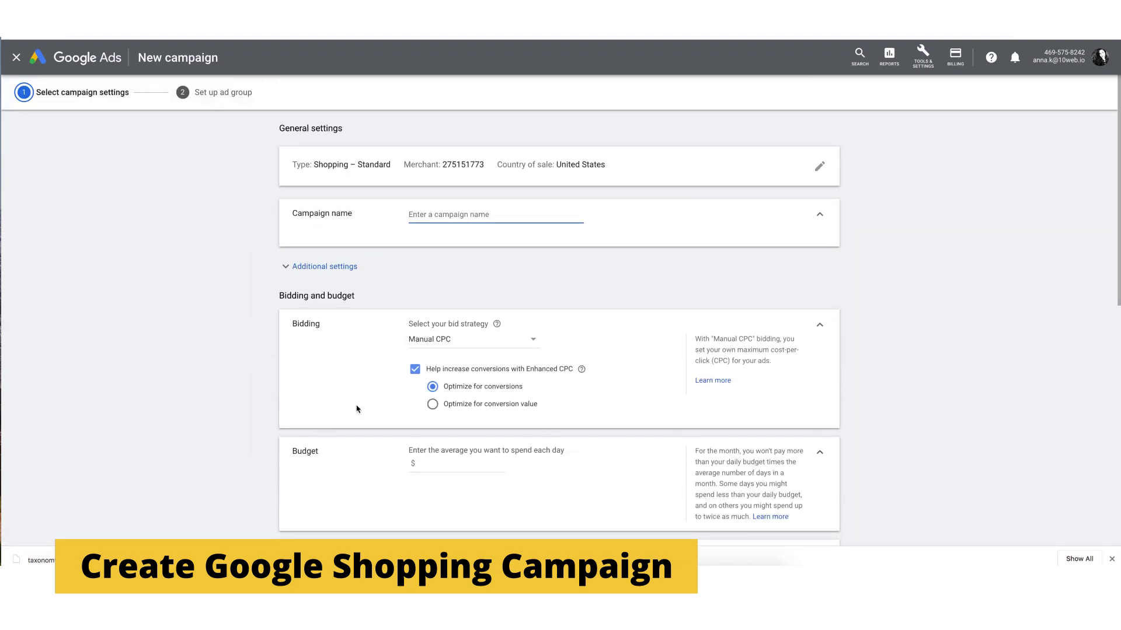
Name the campaign 'Shopping Campaign-All Products', give it a $100 daily budget, and save
{"action": "type", "text": "S"}
{"action": "type", "text": "hopping Campaign"}
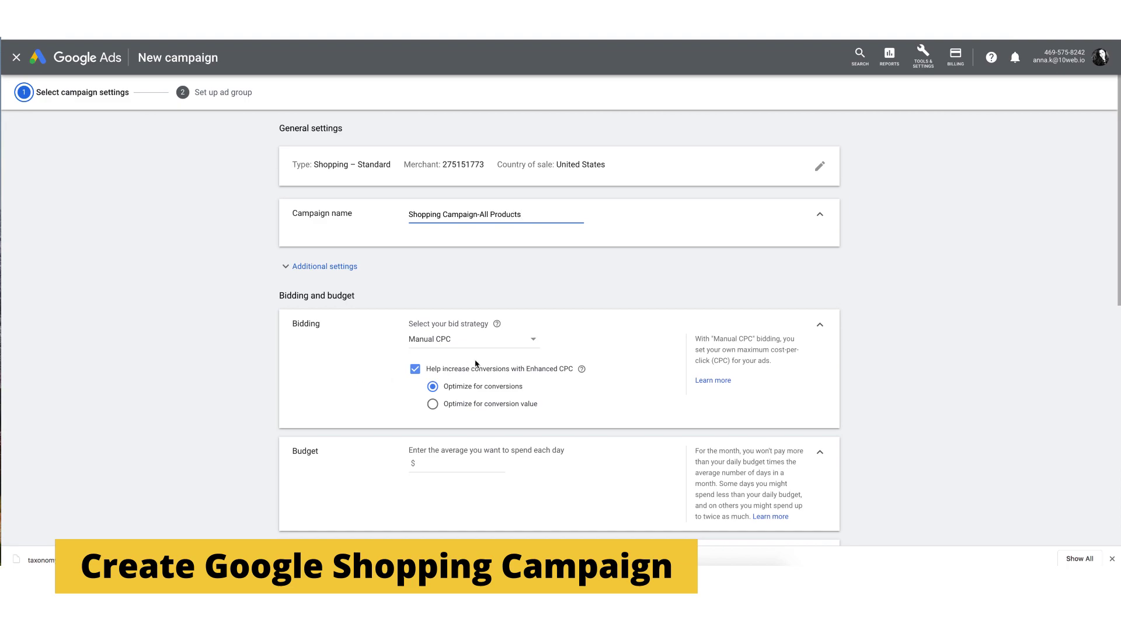
{"action": "scroll", "coordinate": [464, 403], "scroll_direction": "down", "scroll_amount": 1}
{"action": "left_click", "coordinate": [427, 432]}
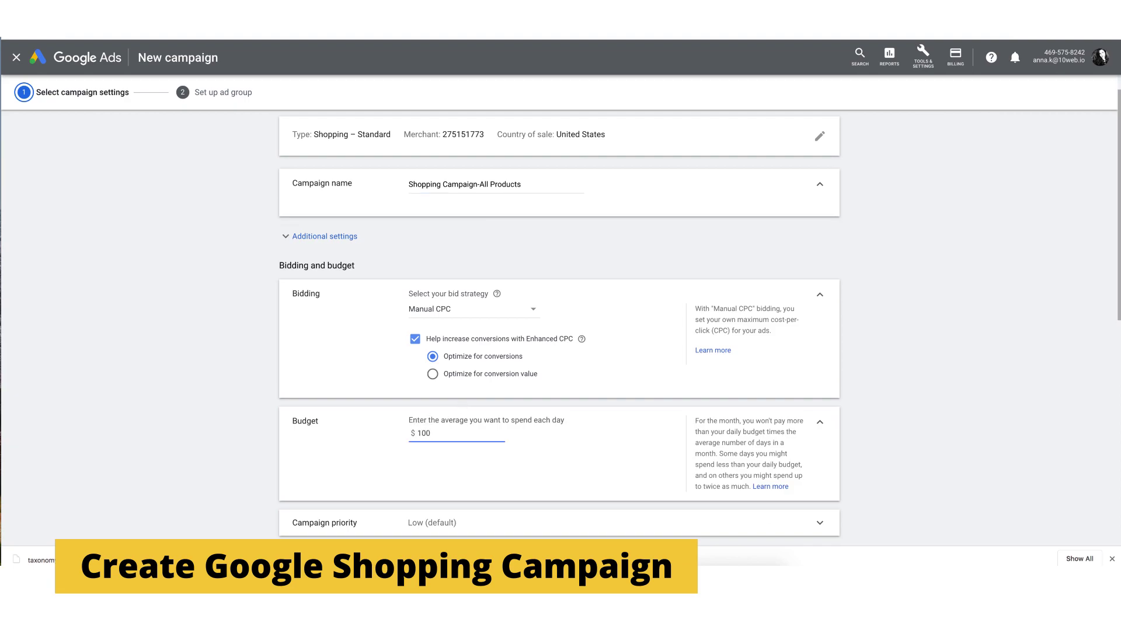
{"action": "scroll", "coordinate": [480, 331], "scroll_direction": "down", "scroll_amount": 1}
{"action": "scroll", "coordinate": [480, 332], "scroll_direction": "down", "scroll_amount": 4}
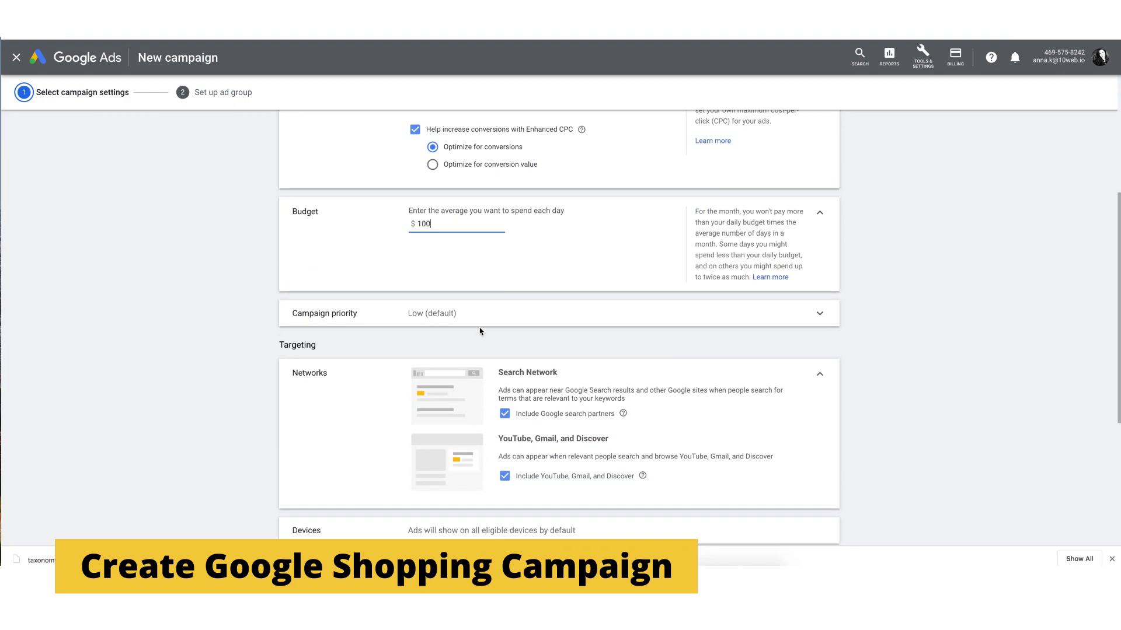
{"action": "scroll", "coordinate": [480, 332], "scroll_direction": "down", "scroll_amount": 6}
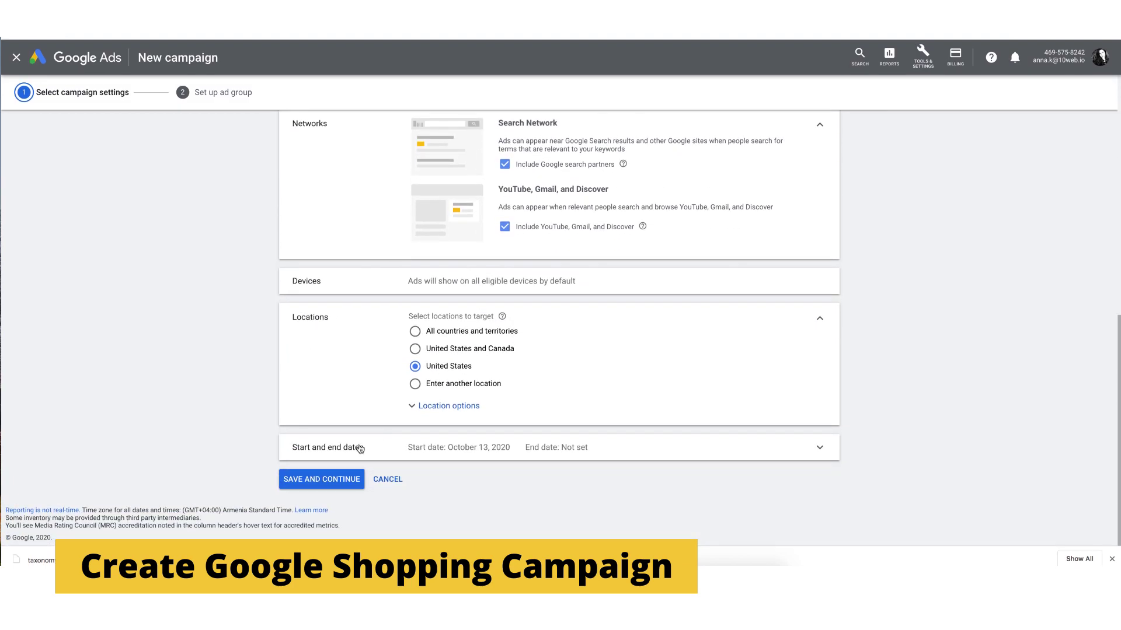
{"action": "left_click", "coordinate": [333, 485]}
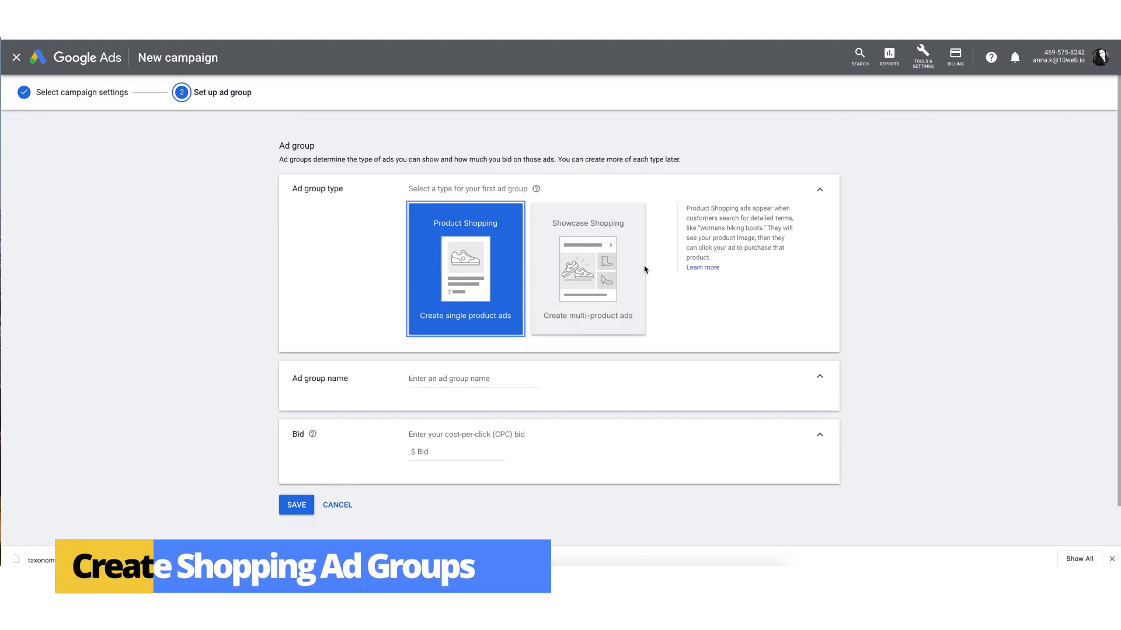
Save a Product Shopping ad group named 'All Products' with a $0.80 max CPC bid
{"action": "left_click", "coordinate": [599, 272]}
{"action": "left_click", "coordinate": [493, 271]}
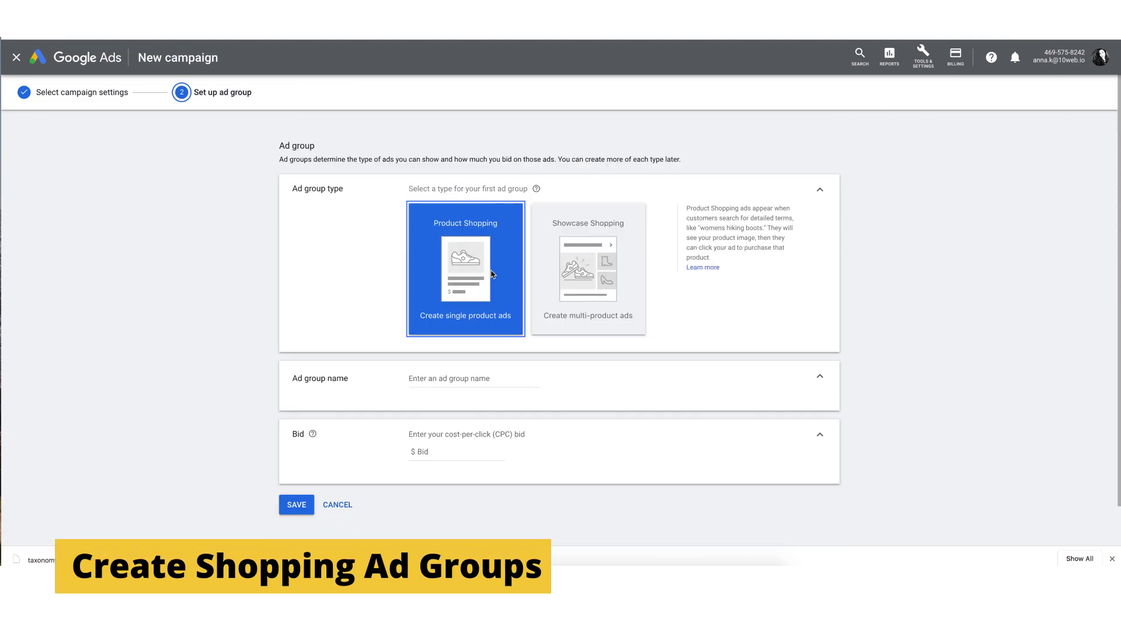
{"action": "left_click", "coordinate": [458, 379]}
{"action": "type", "text": "All Products"}
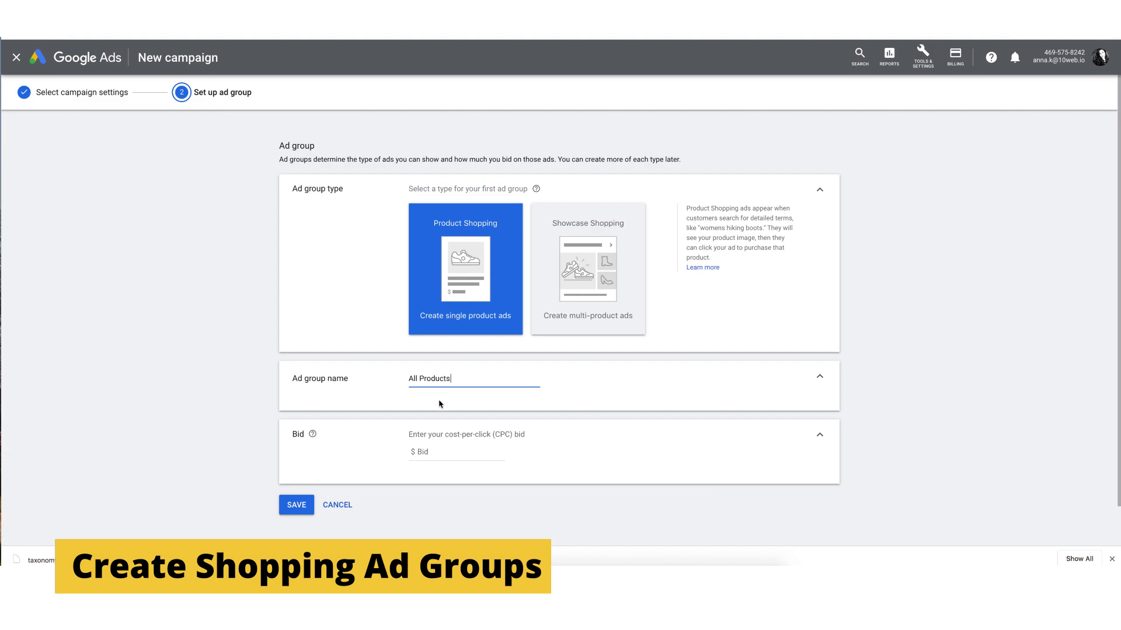
{"action": "left_click", "coordinate": [451, 454]}
{"action": "type", "text": "0.8"}
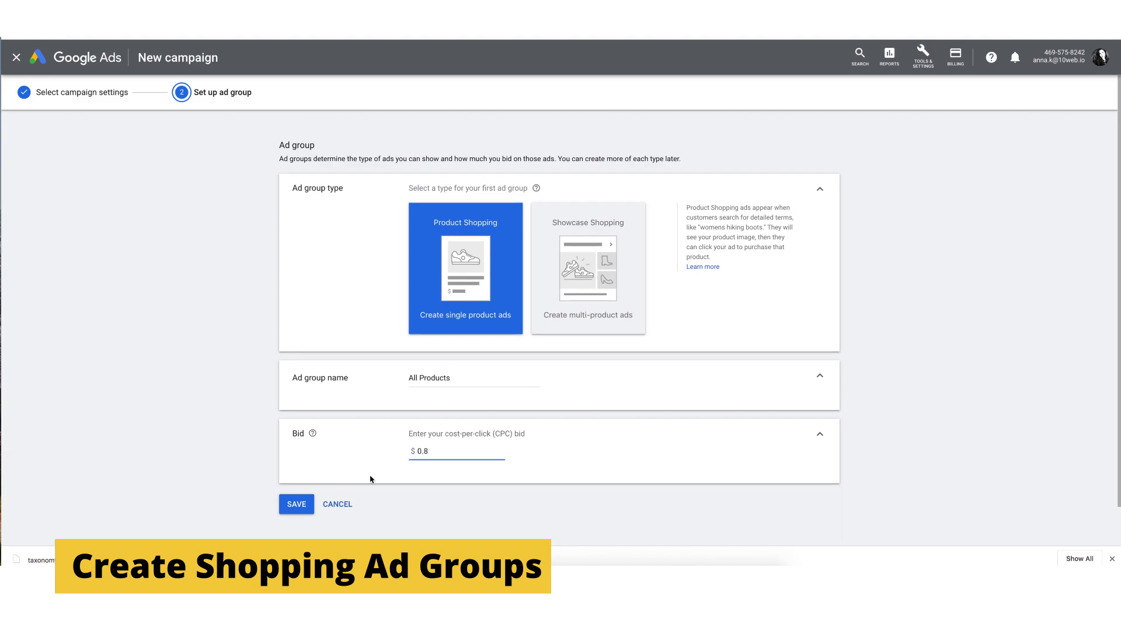
{"action": "left_click", "coordinate": [286, 507]}
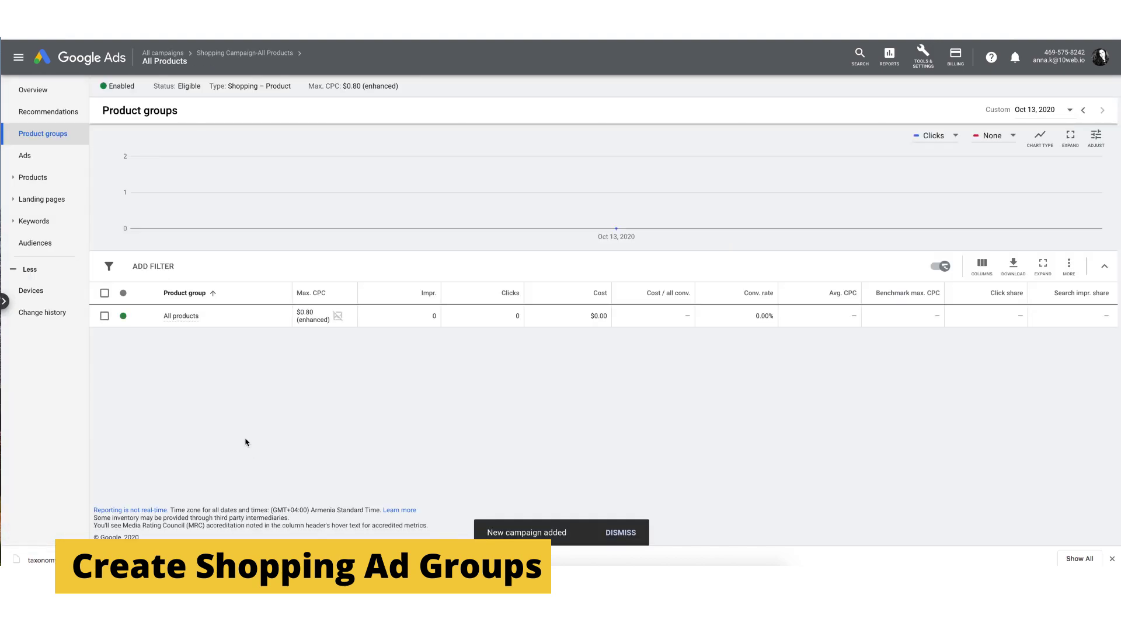
Open the Automated rules list via Tools & Settings > Bulk Actions > Rules
{"action": "left_click_drag", "start_coordinate": [160, 316], "coordinate": [208, 318]}
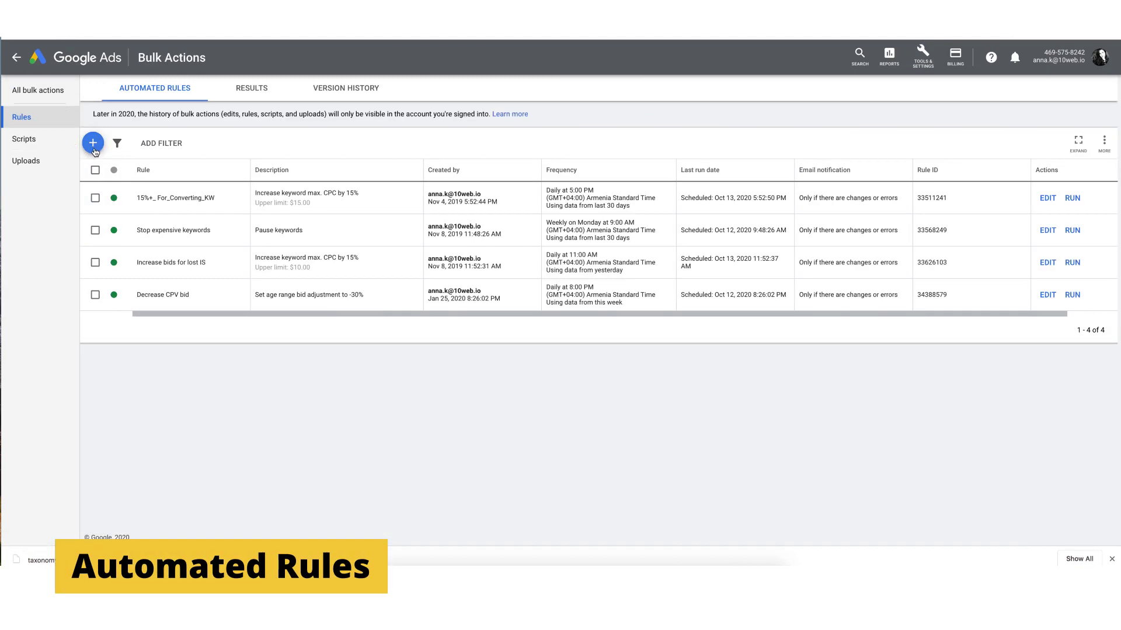
Start a new keyword rule whose action is Pause keywords
{"action": "left_click", "coordinate": [95, 149]}
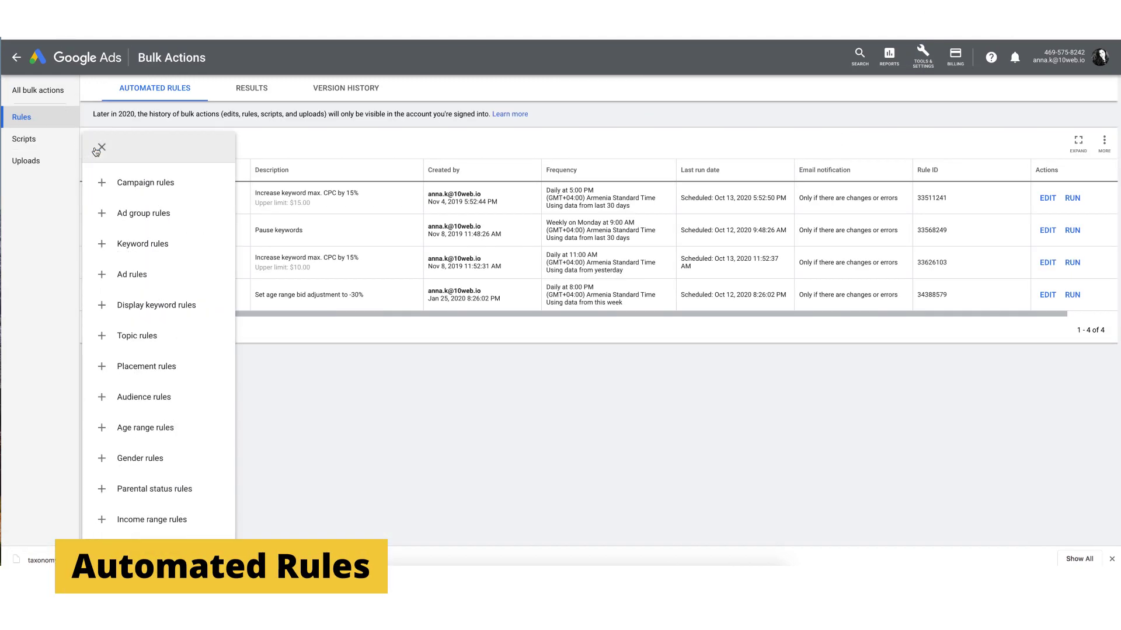
{"action": "left_click", "coordinate": [165, 256]}
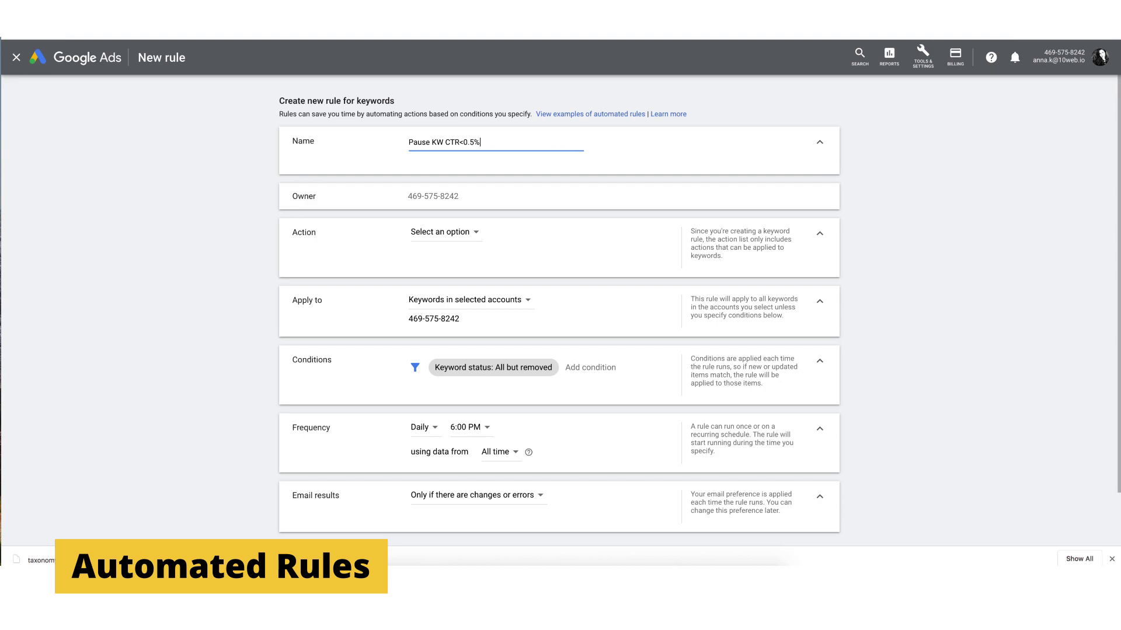
{"action": "left_click", "coordinate": [444, 231]}
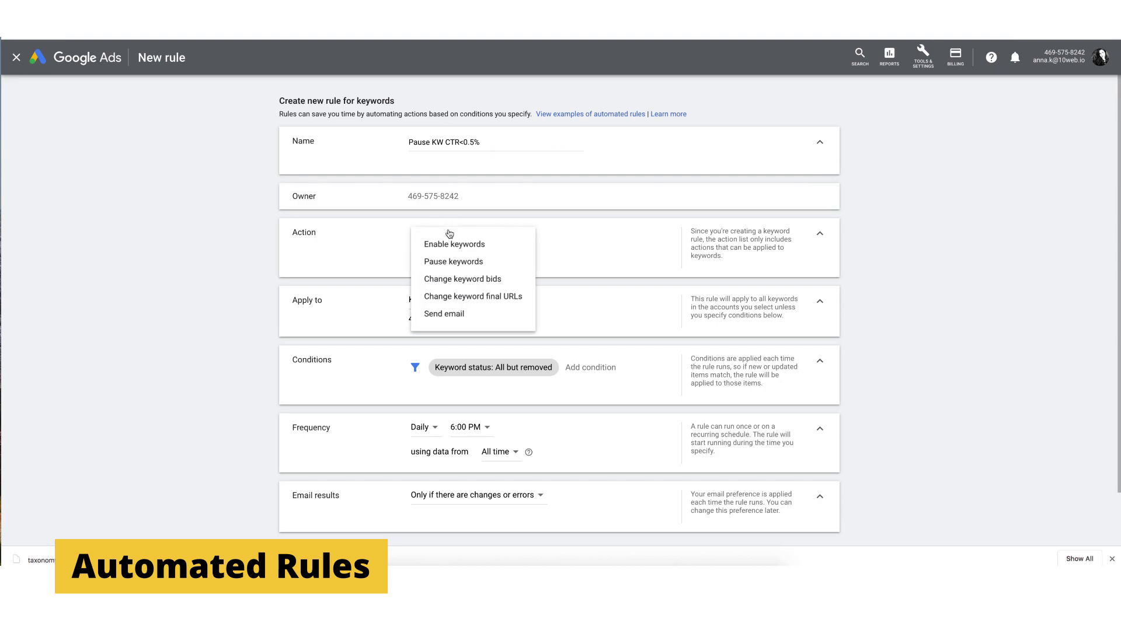
{"action": "left_click", "coordinate": [460, 262]}
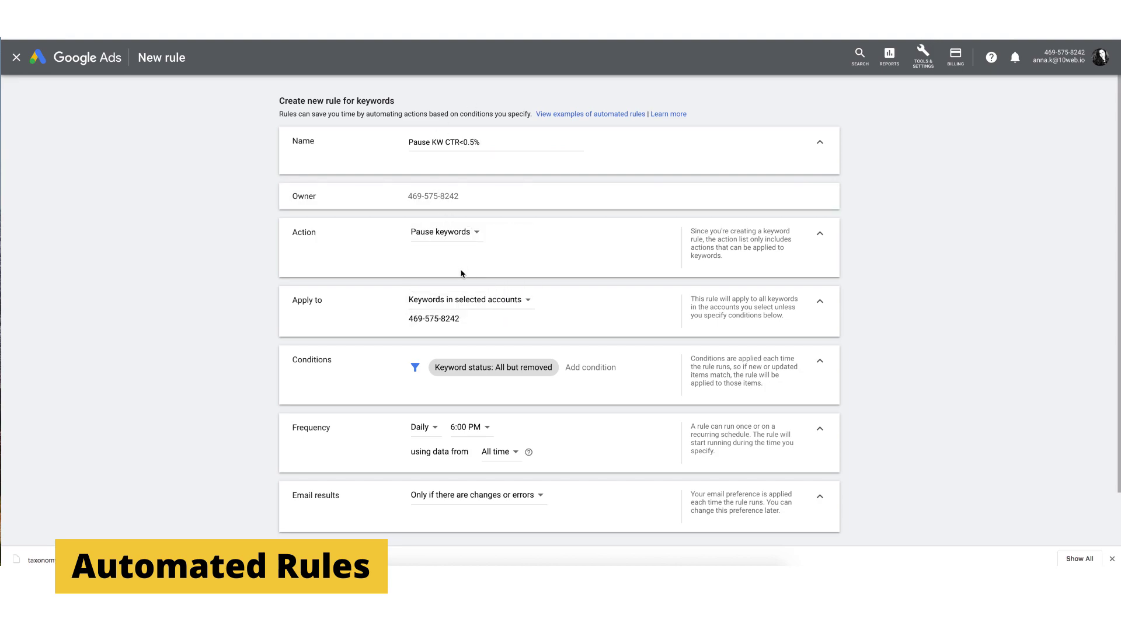
Add rule conditions CTR below 0.5% and impressions above 1,000
{"action": "left_click", "coordinate": [594, 366]}
{"action": "type", "text": "CTR"}
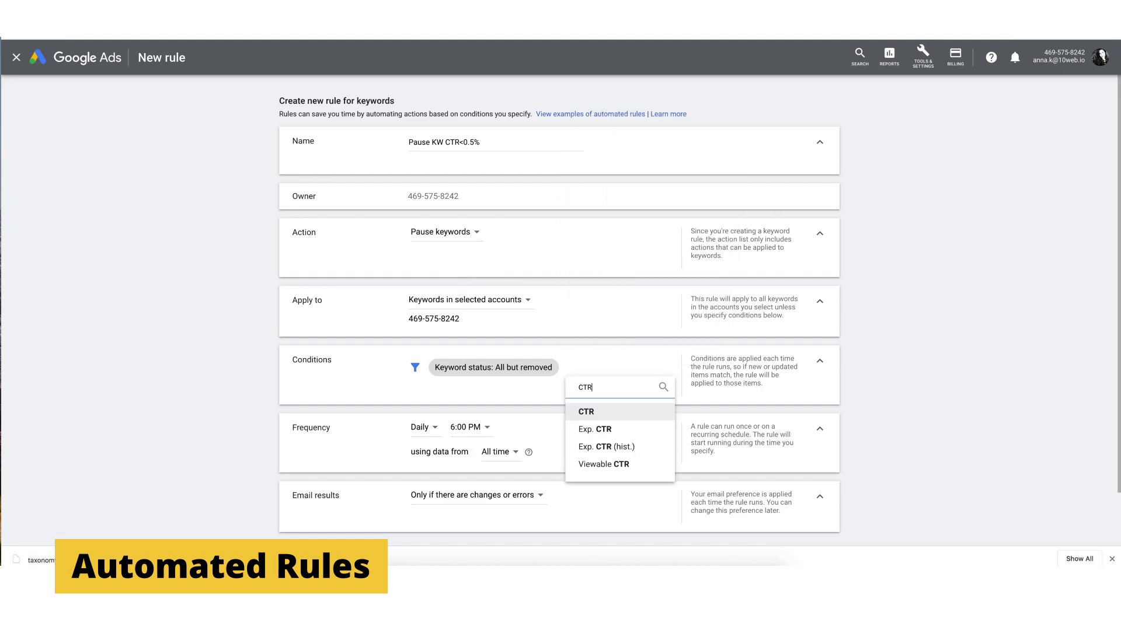
{"action": "left_click", "coordinate": [586, 412]}
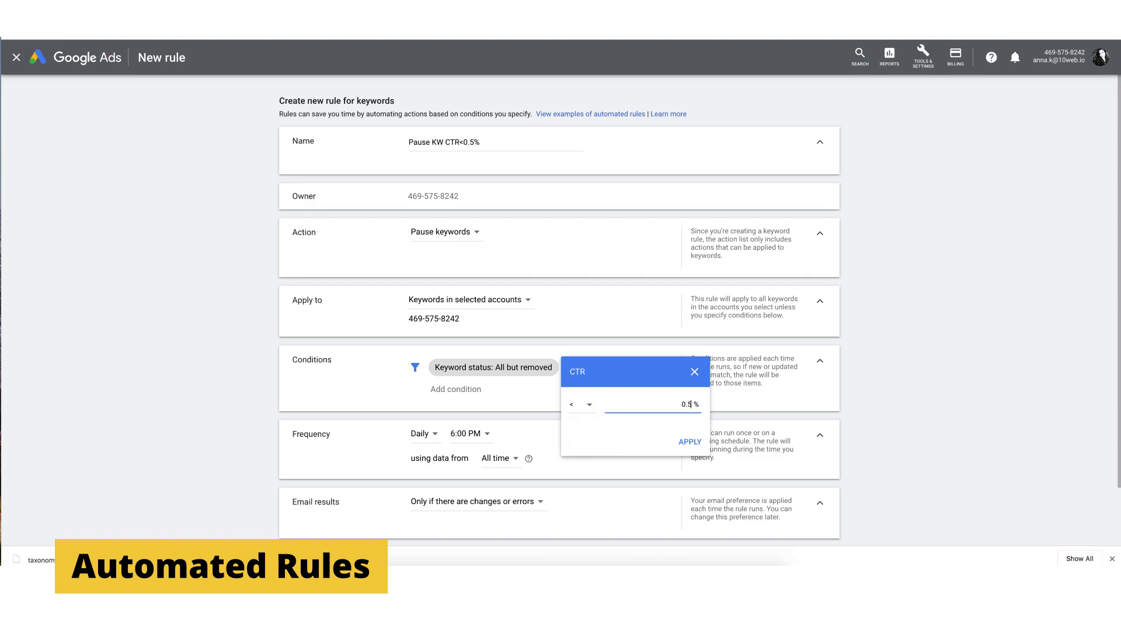
{"action": "left_click", "coordinate": [690, 442]}
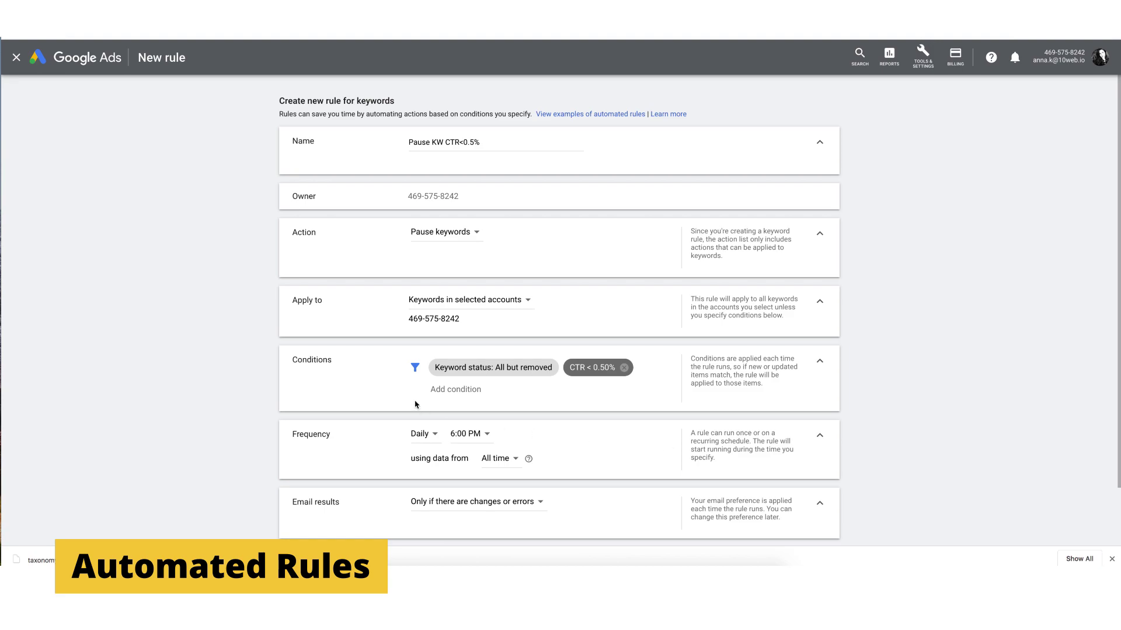
{"action": "left_click", "coordinate": [442, 390]}
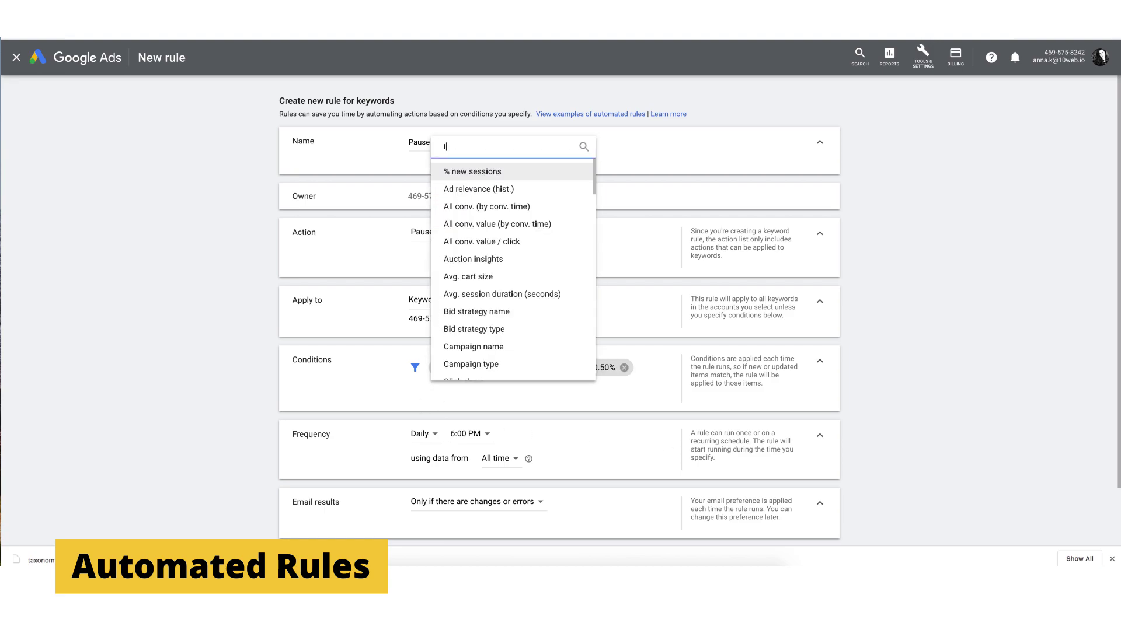
{"action": "type", "text": "impr"}
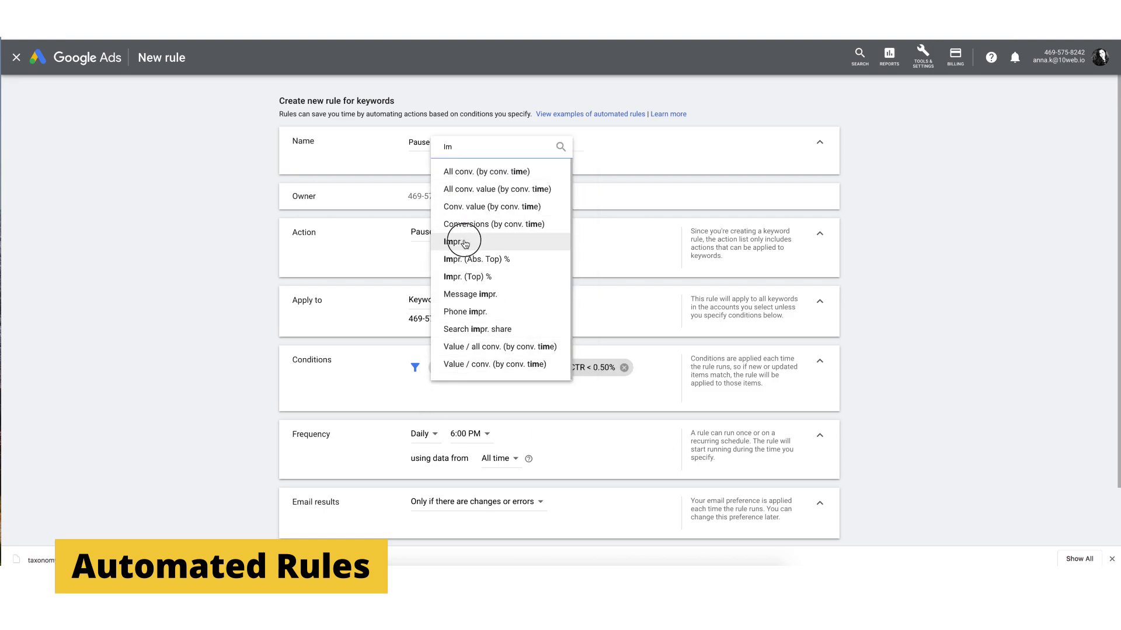
{"action": "left_click", "coordinate": [459, 240]}
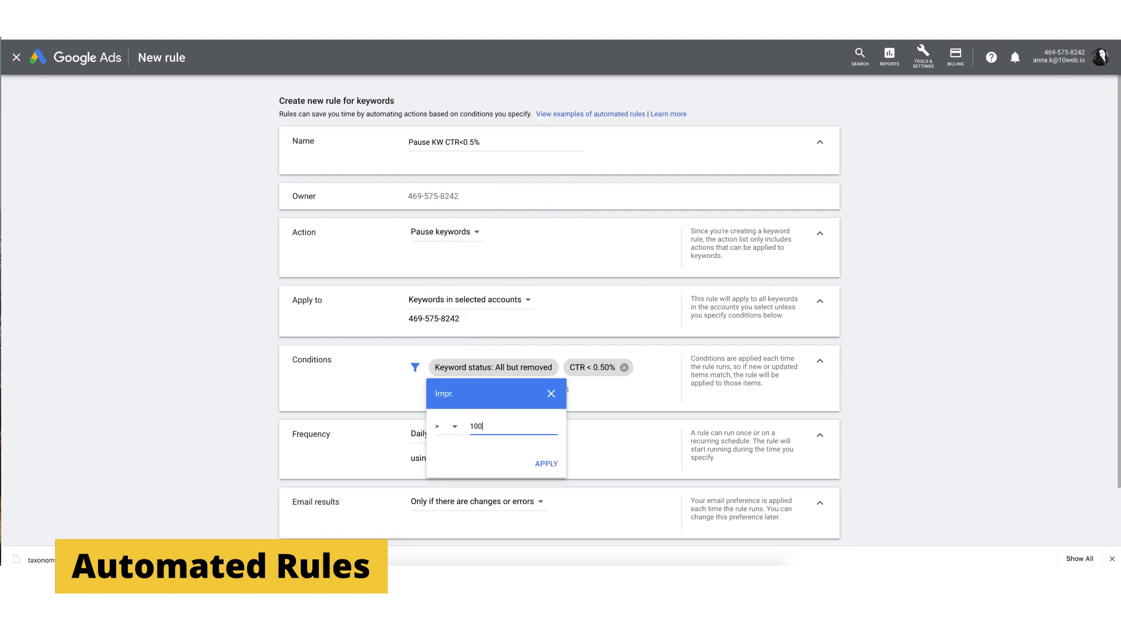
{"action": "left_click", "coordinate": [546, 465]}
Schedule the rule to run daily at 9:00 AM
{"action": "scroll", "coordinate": [545, 473], "scroll_direction": "down", "scroll_amount": 1}
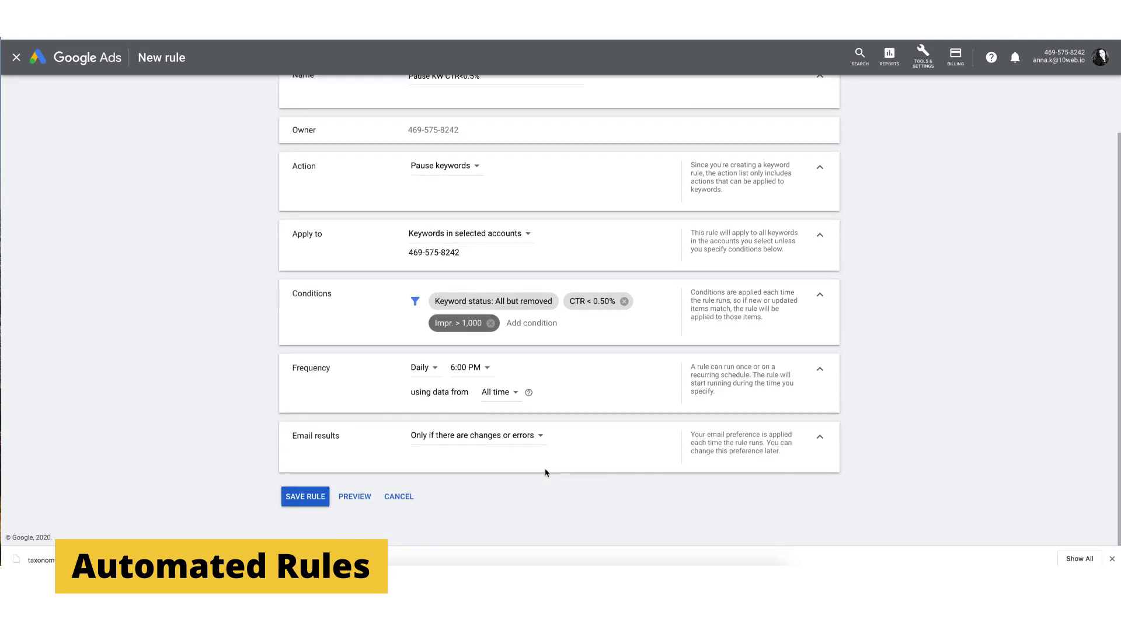
{"action": "left_click", "coordinate": [478, 378]}
{"action": "scroll", "coordinate": [484, 350], "scroll_direction": "up", "scroll_amount": 5}
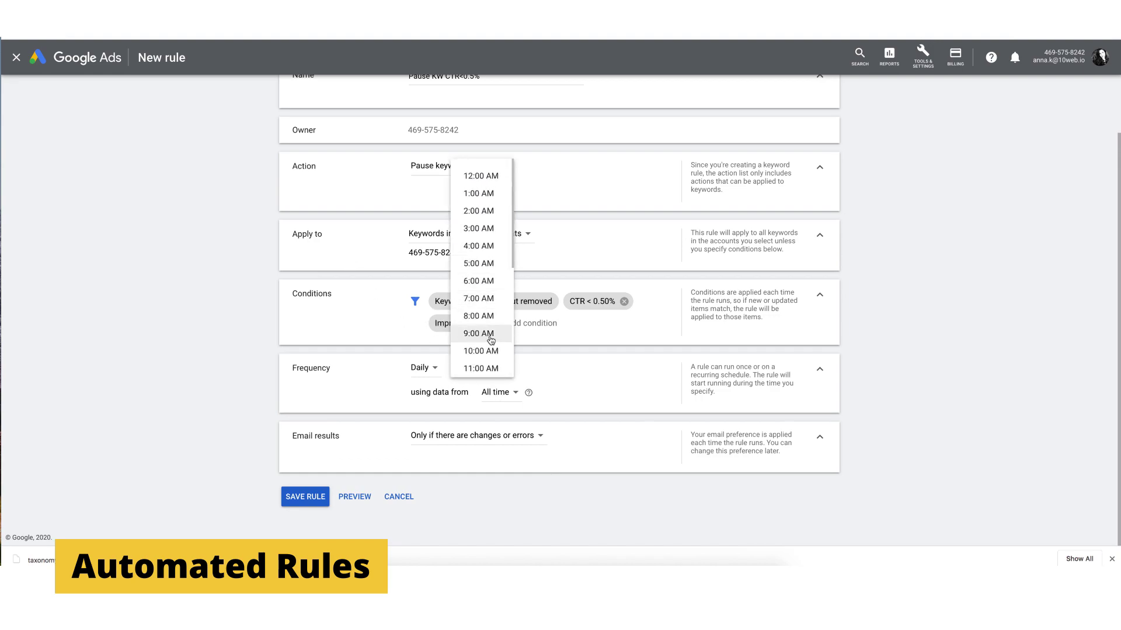
{"action": "left_click", "coordinate": [479, 334]}
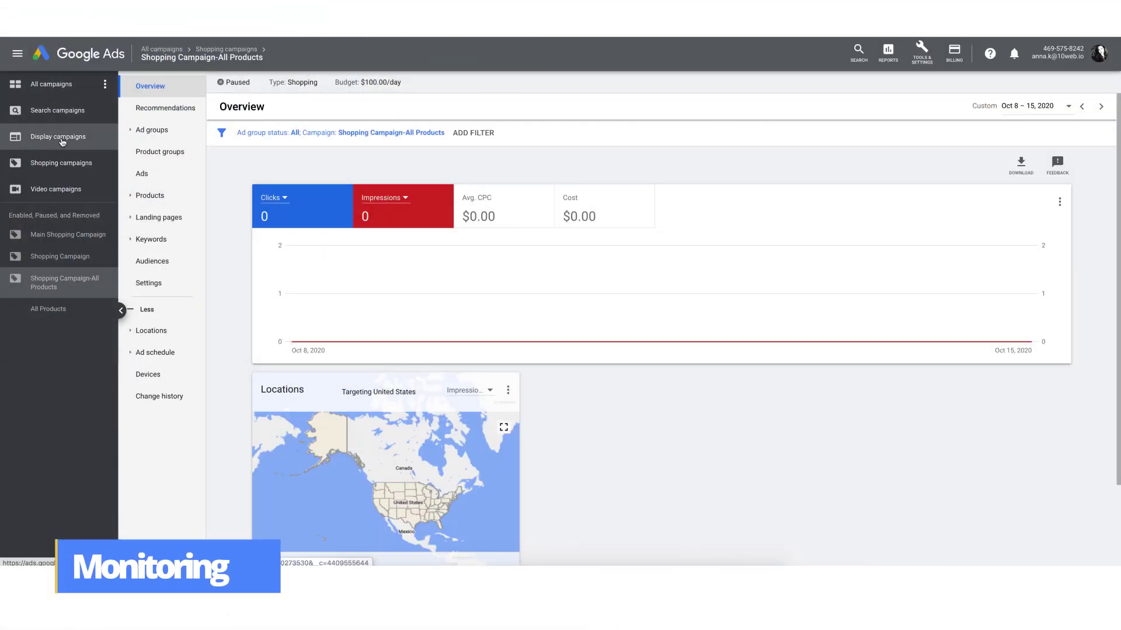
Open Shopping Campaign-All Products from the campaigns list and view its Product groups
{"action": "left_click", "coordinate": [65, 88]}
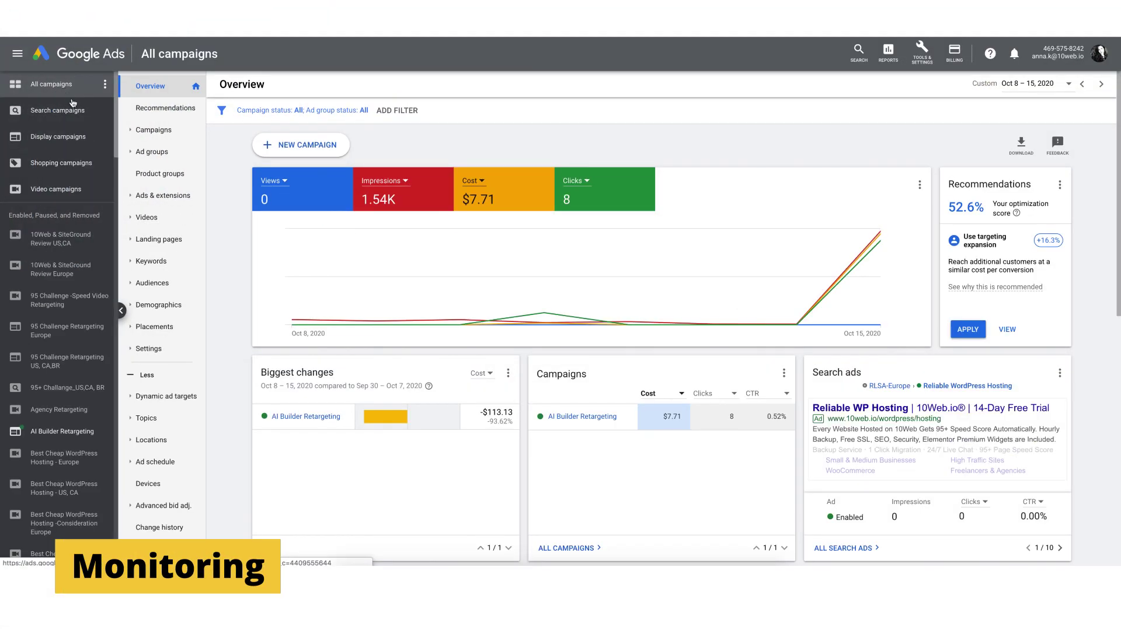
{"action": "left_click", "coordinate": [156, 131]}
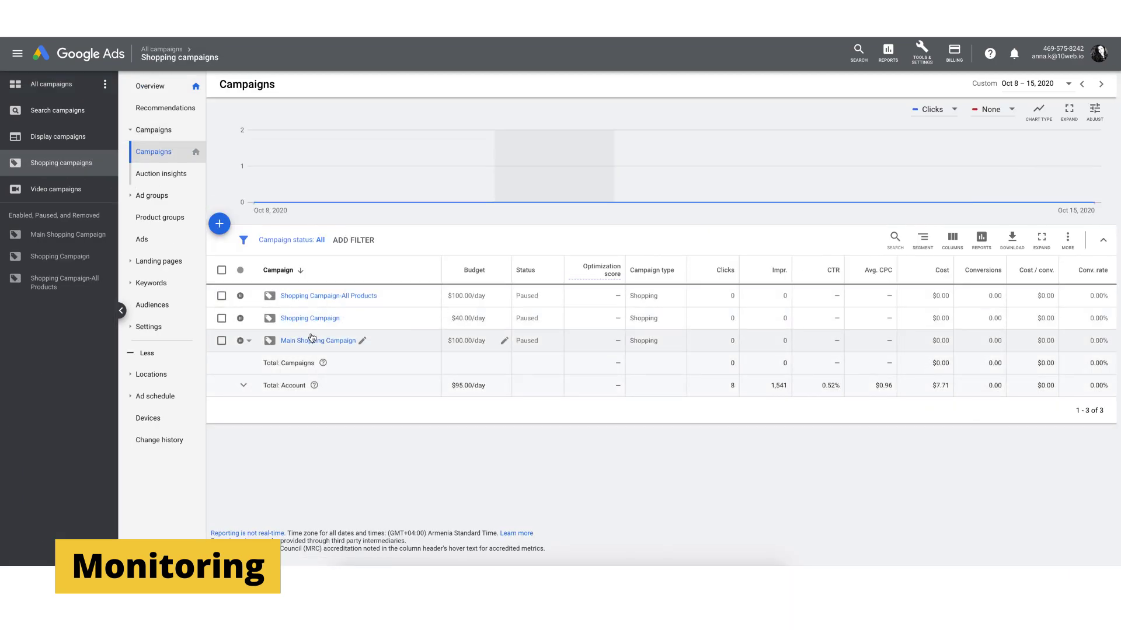
{"action": "left_click", "coordinate": [310, 298]}
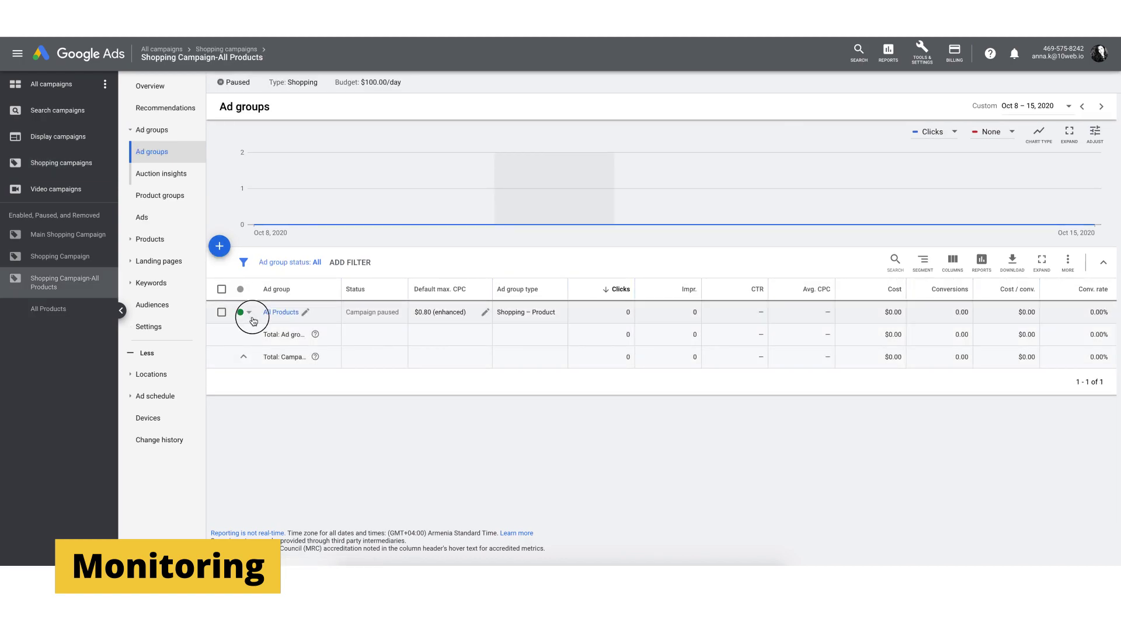
{"action": "left_click", "coordinate": [177, 202]}
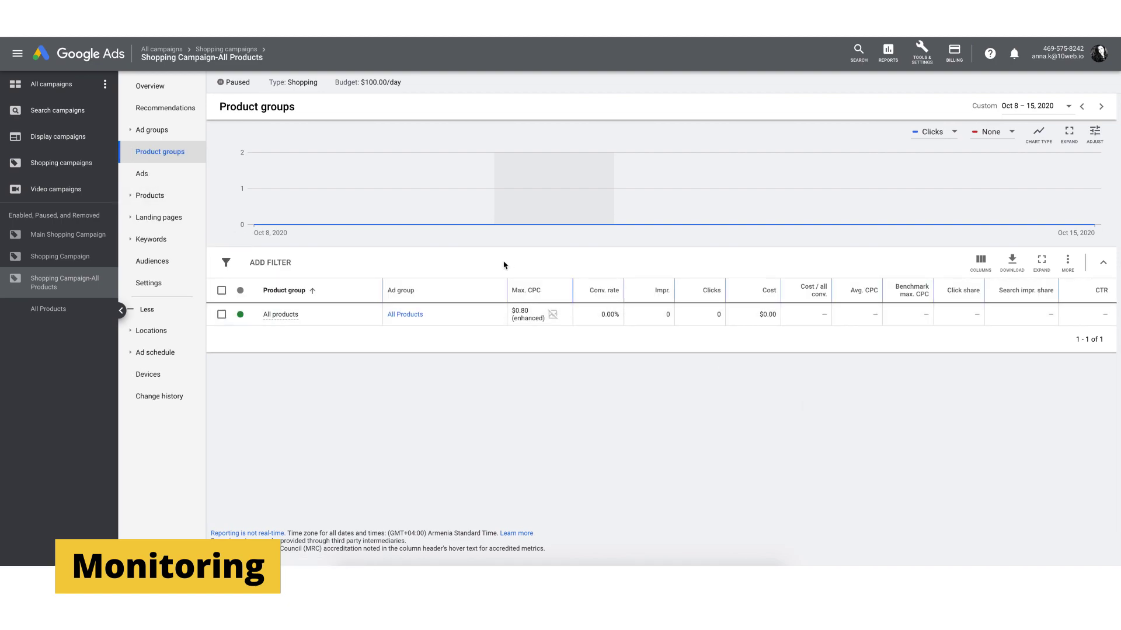